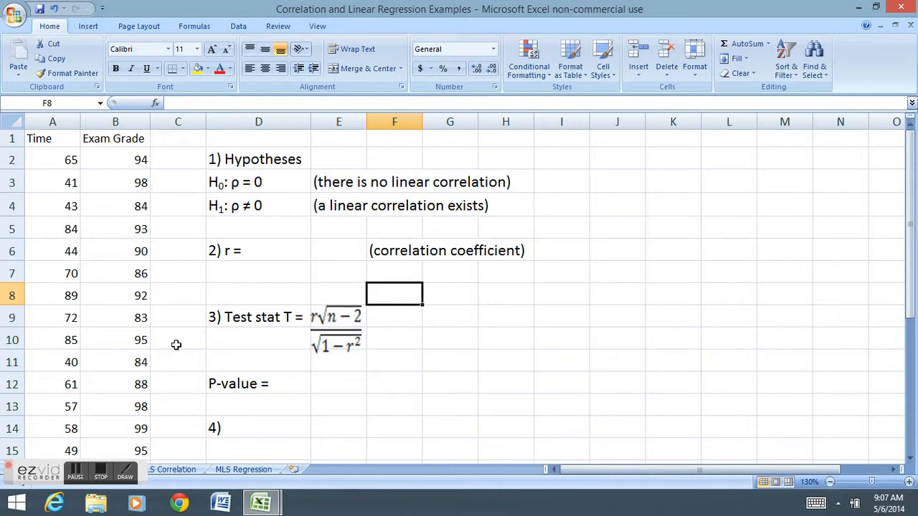
{"action": "left_click", "coordinate": [259, 185]}
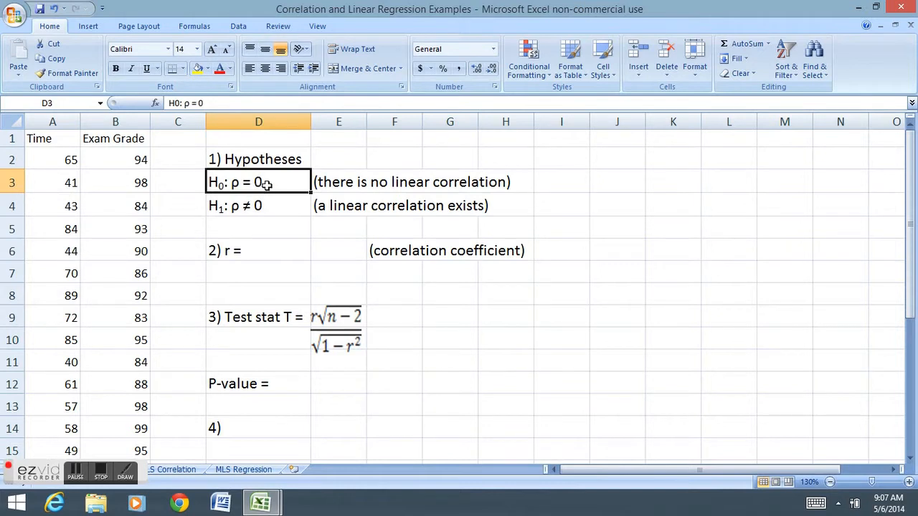
{"action": "left_click", "coordinate": [245, 206]}
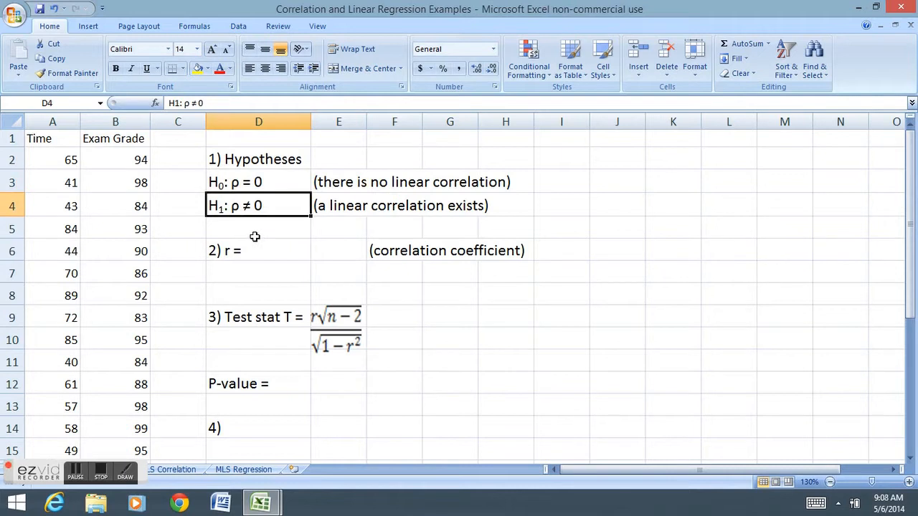
{"action": "left_click", "coordinate": [332, 208]}
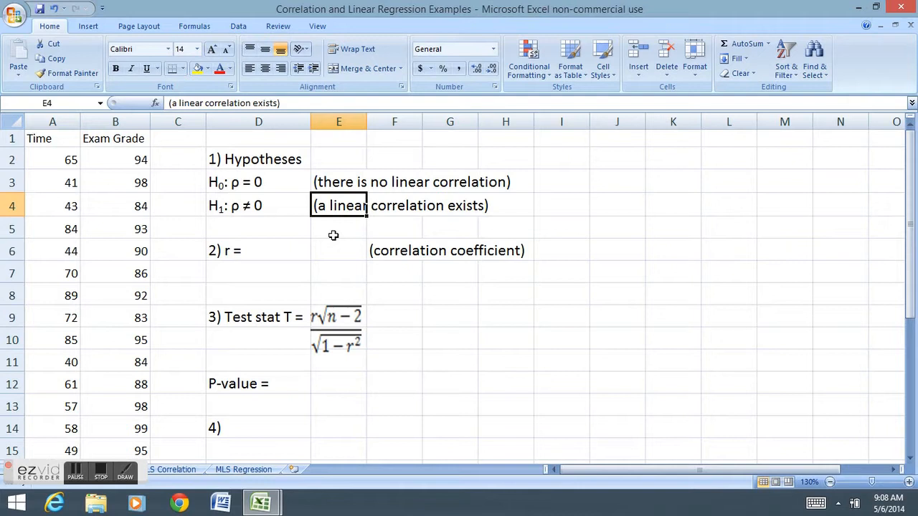
Step: Insert a markers-only scatter chart from the Time and Exam Grade data in A1:B29
{"action": "left_click", "coordinate": [44, 141]}
{"action": "scroll", "coordinate": [108, 237], "scroll_direction": "down", "scroll_amount": 6}
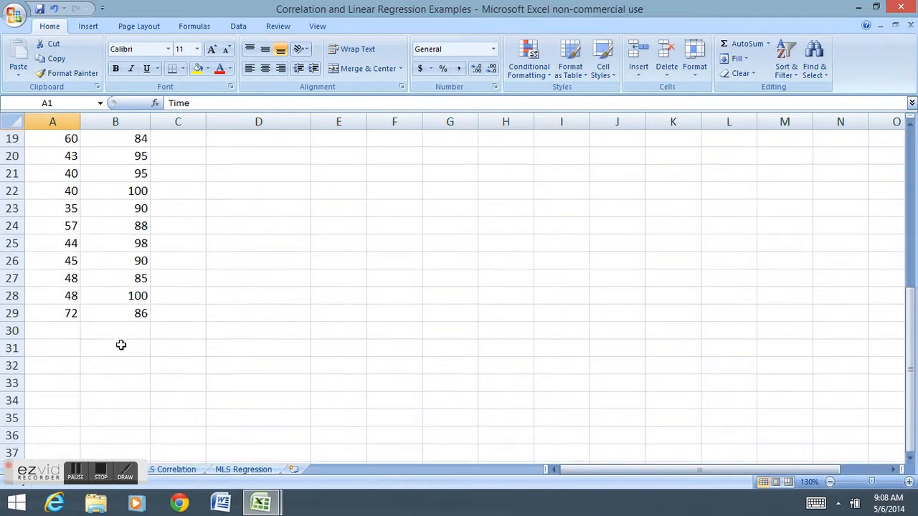
{"action": "left_click", "coordinate": [129, 315], "text": "shift"}
{"action": "scroll", "coordinate": [234, 291], "scroll_direction": "up", "scroll_amount": 6}
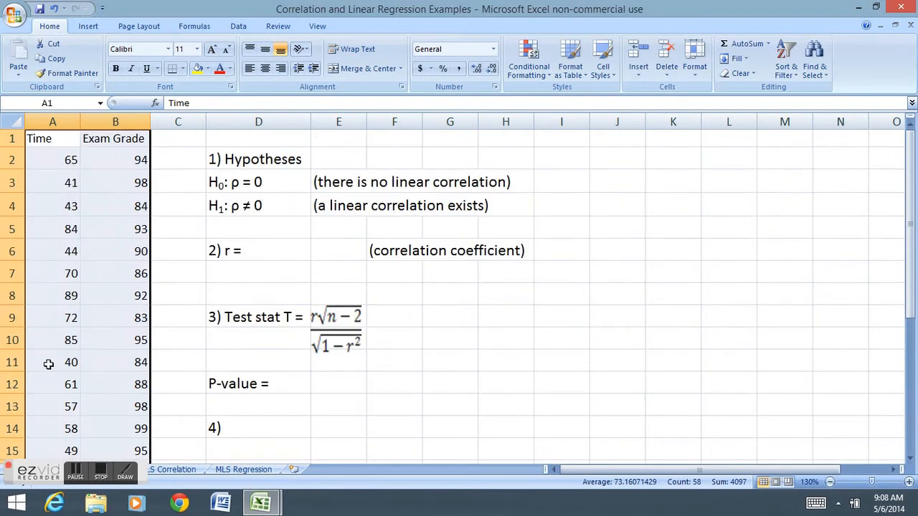
{"action": "left_click", "coordinate": [88, 26]}
{"action": "left_click", "coordinate": [360, 57]}
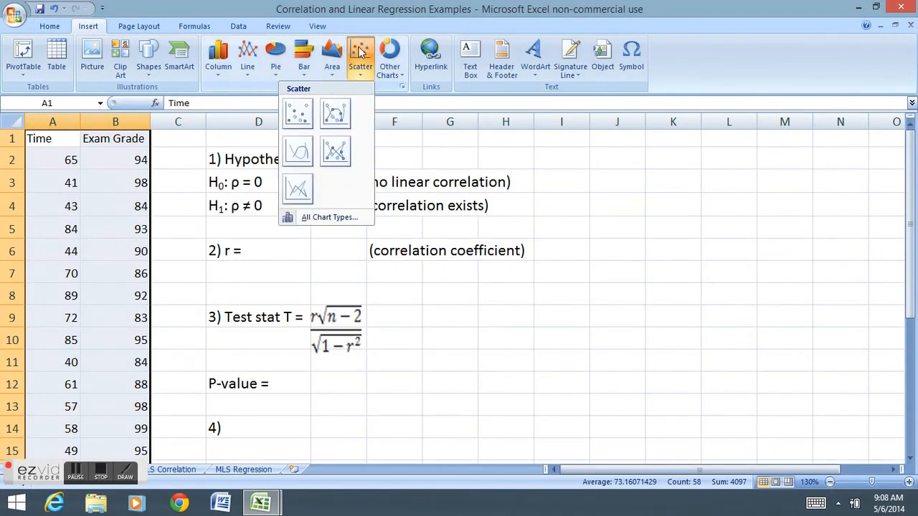
{"action": "left_click", "coordinate": [298, 116]}
Step: Move the scatter chart clear of the hypothesis notes so that it spans about columns I to P
{"action": "left_click_drag", "start_coordinate": [628, 368], "coordinate": [837, 347]}
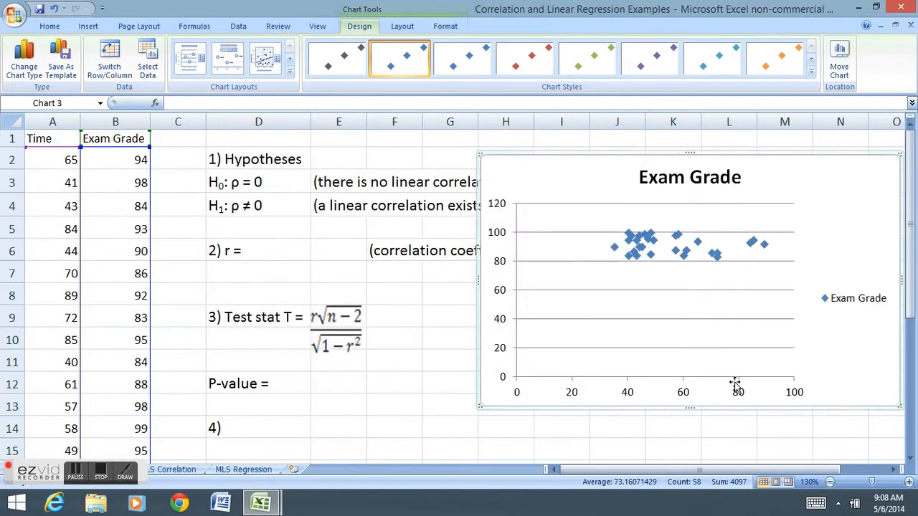
{"action": "left_click_drag", "start_coordinate": [707, 475], "coordinate": [739, 474]}
{"action": "left_click_drag", "start_coordinate": [745, 375], "coordinate": [819, 375]}
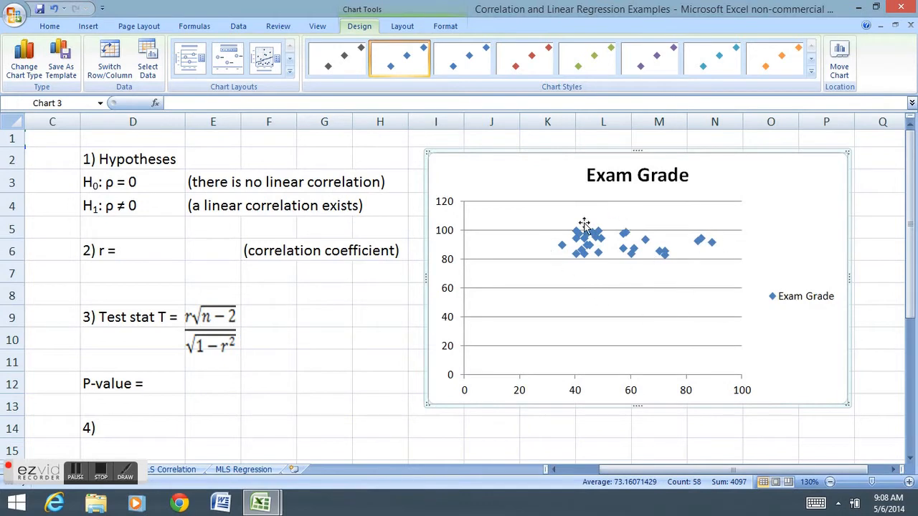
{"action": "mouse_move", "coordinate": [666, 256]}
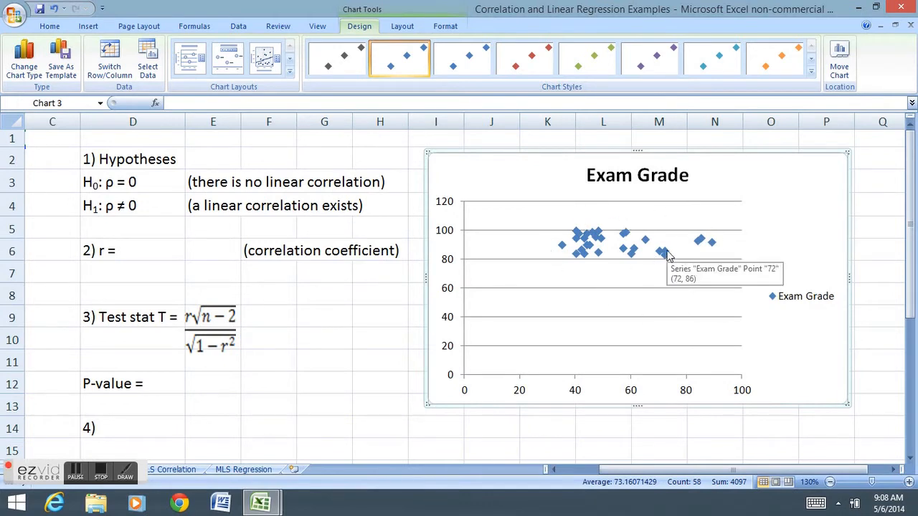
Step: Format the chart's horizontal axis with a fixed minimum of 20 and a fixed maximum of 100
{"action": "left_click", "coordinate": [578, 396]}
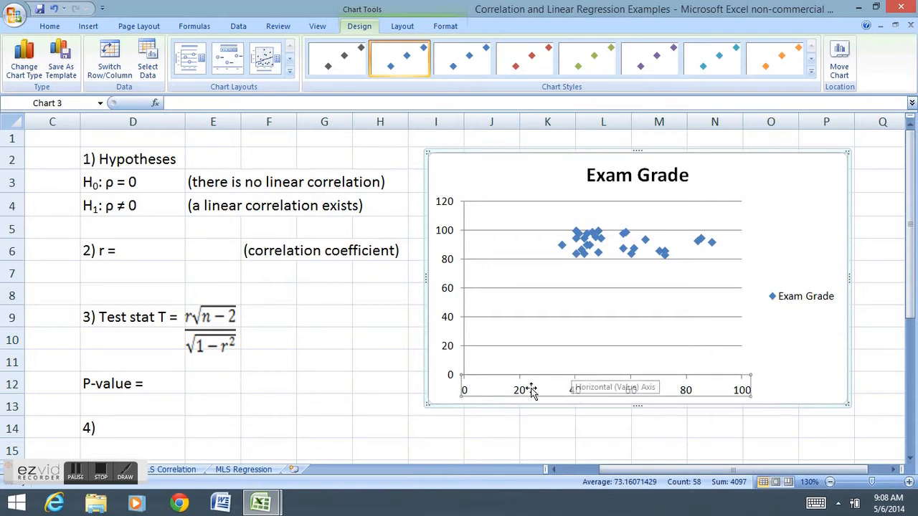
{"action": "right_click", "coordinate": [579, 396]}
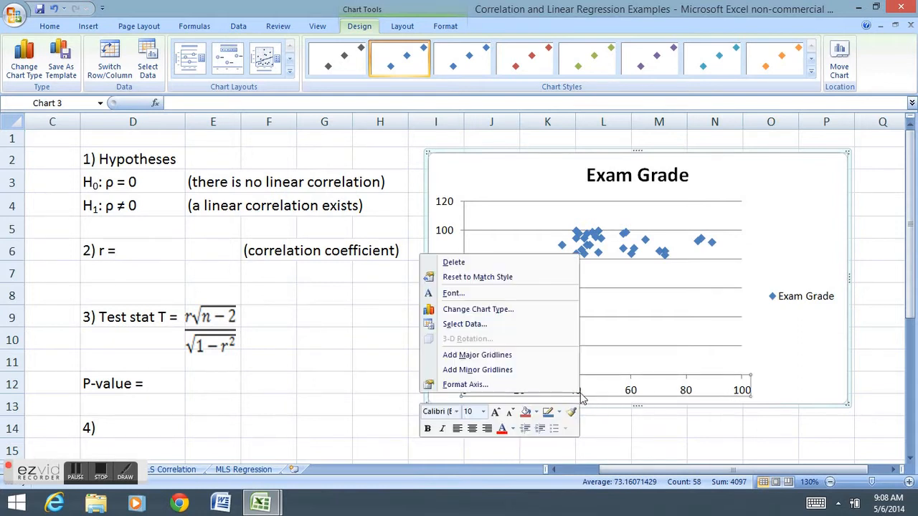
{"action": "left_click", "coordinate": [500, 386]}
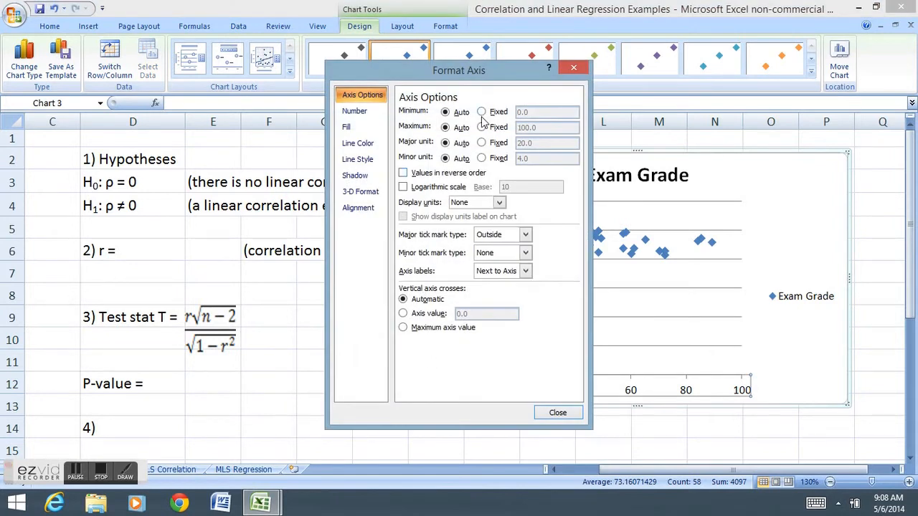
{"action": "left_click", "coordinate": [481, 112]}
{"action": "left_click", "coordinate": [481, 126]}
{"action": "left_click", "coordinate": [497, 112]}
{"action": "type", "text": "20"}
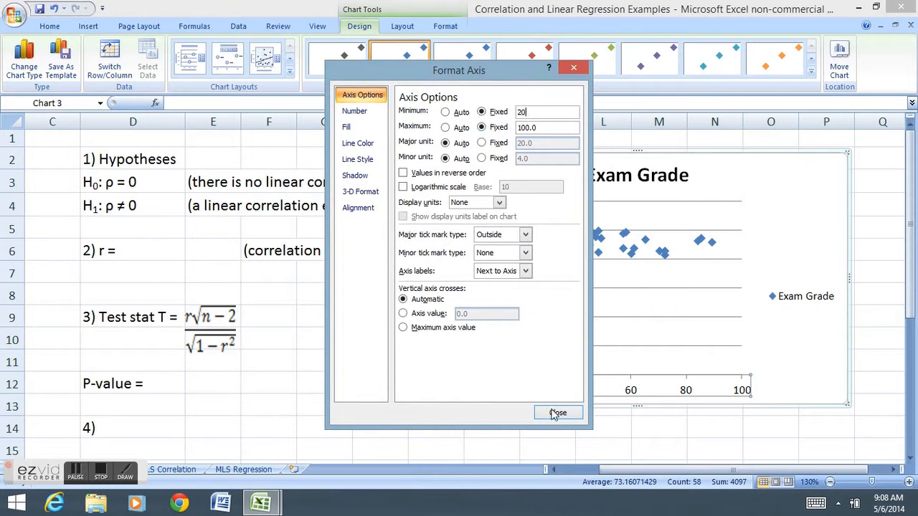
{"action": "left_click", "coordinate": [556, 414]}
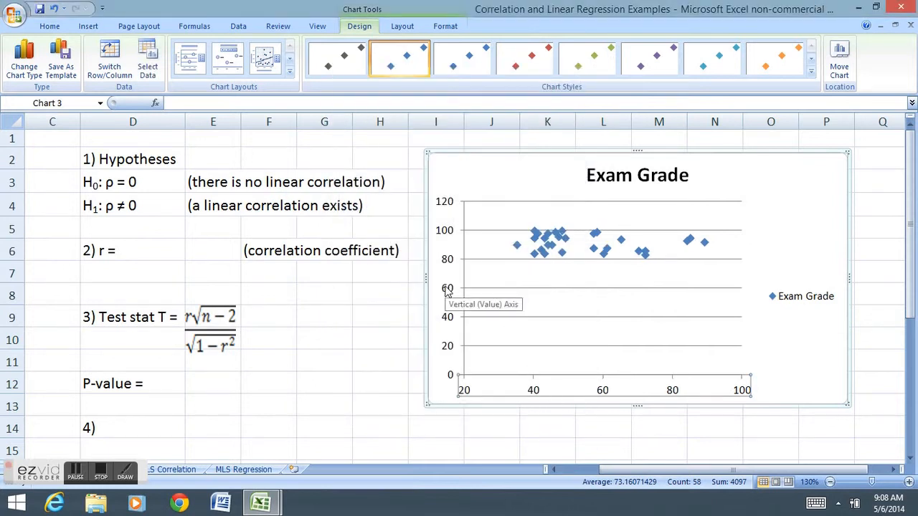
Step: Format the chart's vertical axis with a fixed minimum of 65 and a fixed maximum of 100
{"action": "left_click", "coordinate": [450, 289]}
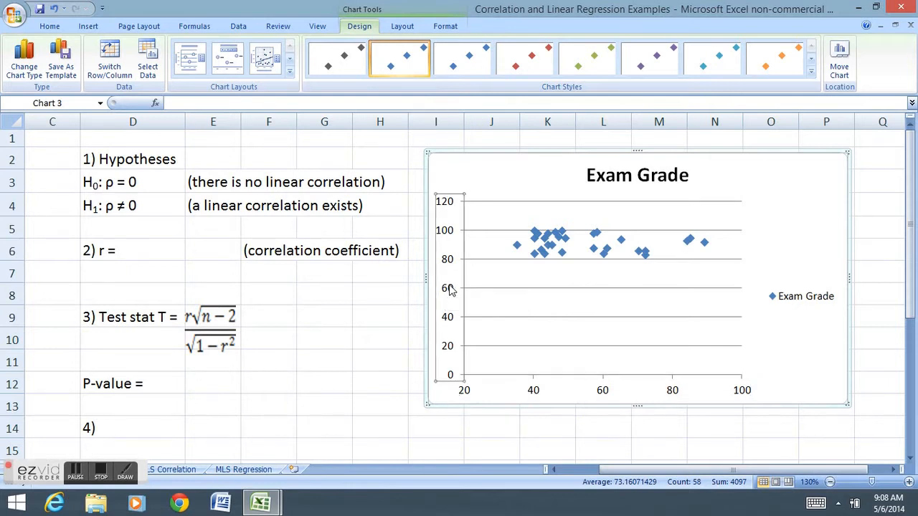
{"action": "right_click", "coordinate": [450, 289]}
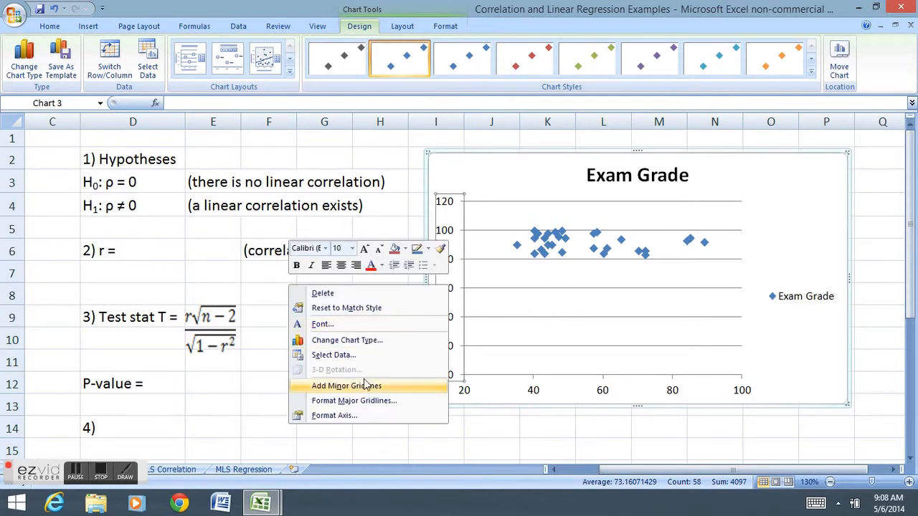
{"action": "left_click", "coordinate": [335, 416]}
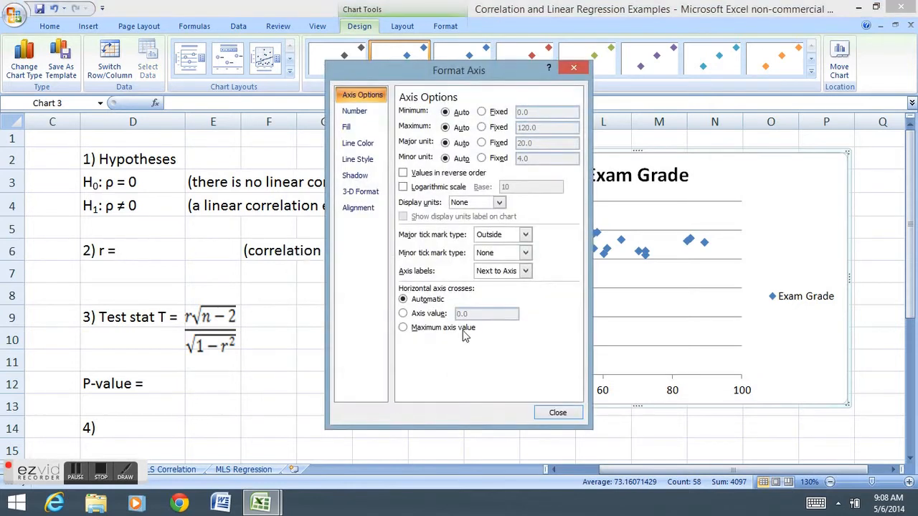
{"action": "left_click", "coordinate": [489, 113]}
{"action": "left_click", "coordinate": [481, 127]}
{"action": "left_click_drag", "start_coordinate": [542, 112], "coordinate": [496, 129]}
{"action": "type", "text": "65100"}
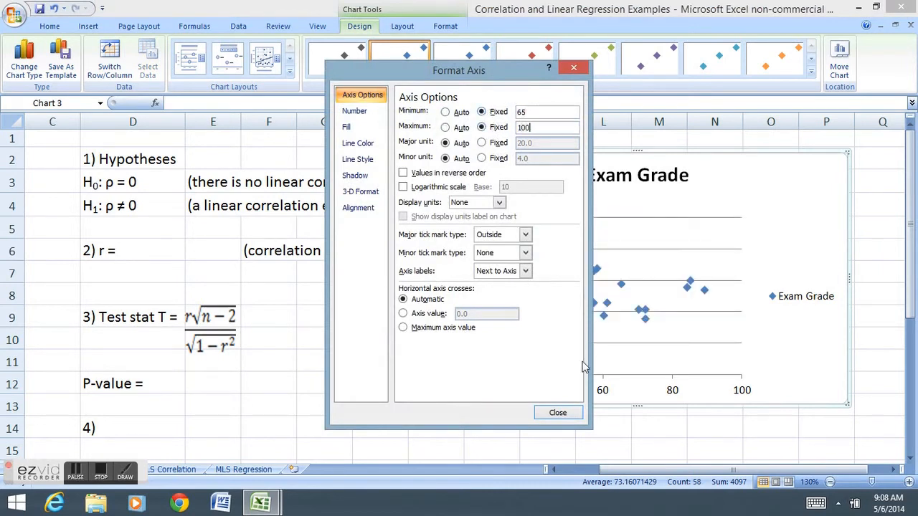
{"action": "left_click", "coordinate": [555, 412]}
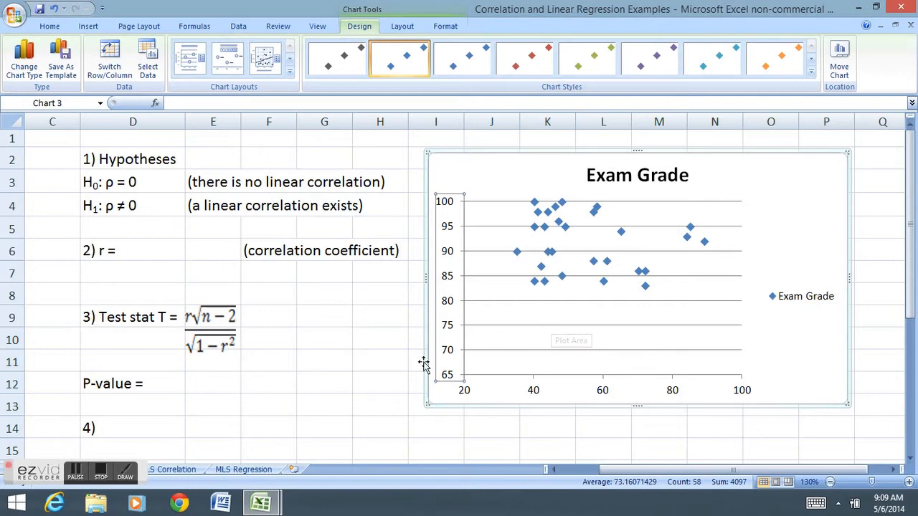
Step: Calculate the correlation coefficient in E6 with the formula =CORREL(A1:A29,B1:B29)
{"action": "left_click_drag", "start_coordinate": [635, 469], "coordinate": [531, 481]}
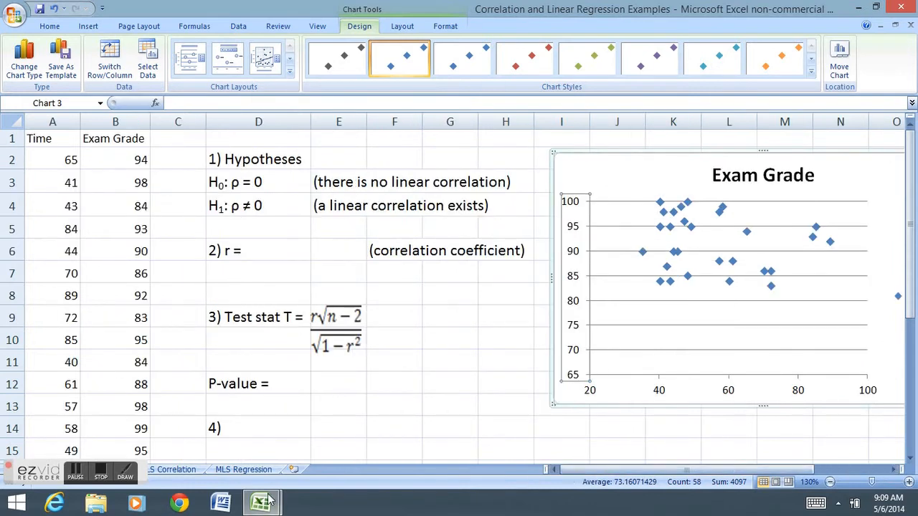
{"action": "left_click", "coordinate": [100, 479]}
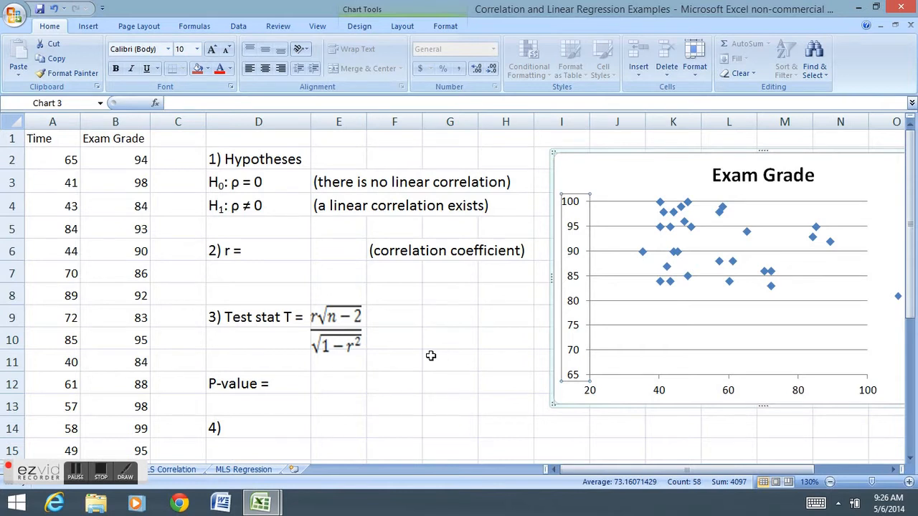
{"action": "left_click", "coordinate": [257, 205]}
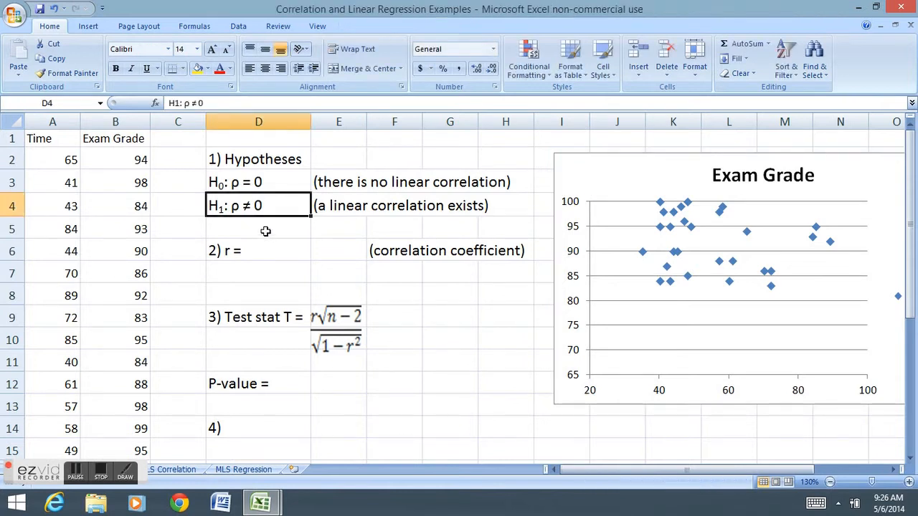
{"action": "left_click", "coordinate": [321, 245]}
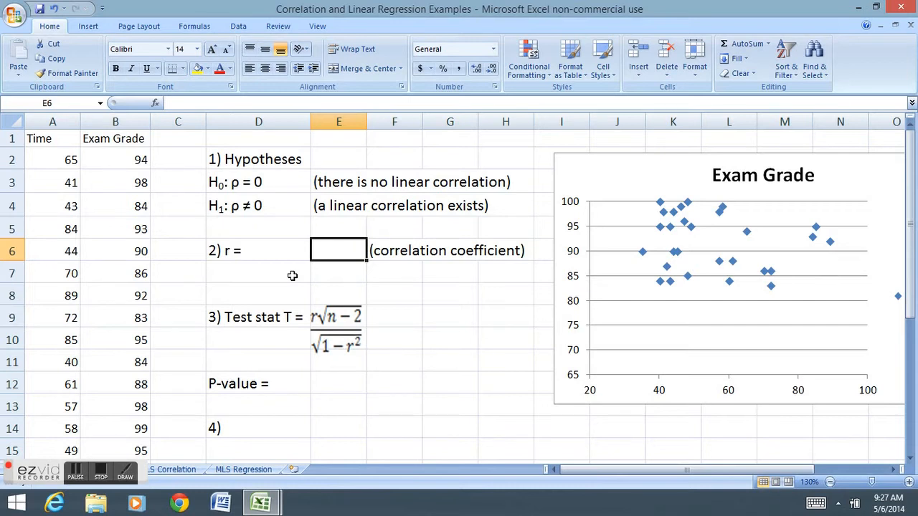
{"action": "type", "text": "="}
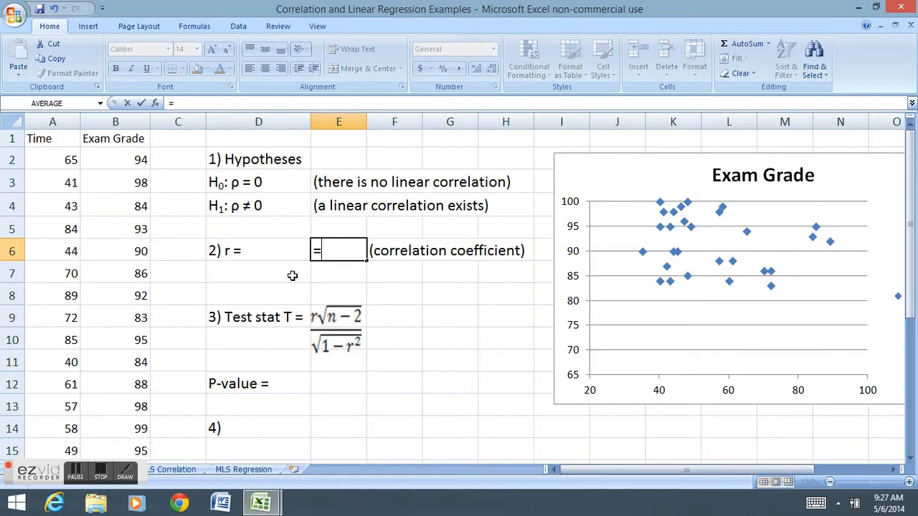
{"action": "type", "text": "correl"}
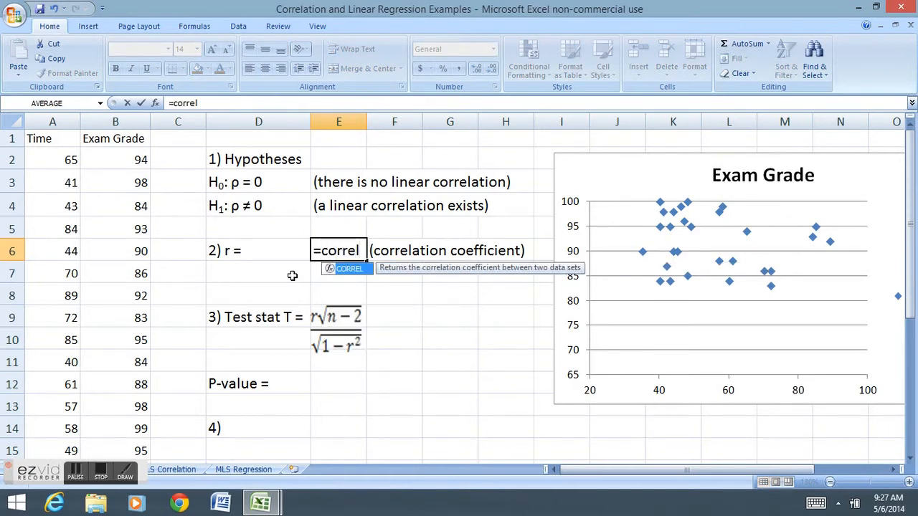
{"action": "type", "text": "("}
{"action": "left_click_drag", "start_coordinate": [43, 140], "coordinate": [51, 440]}
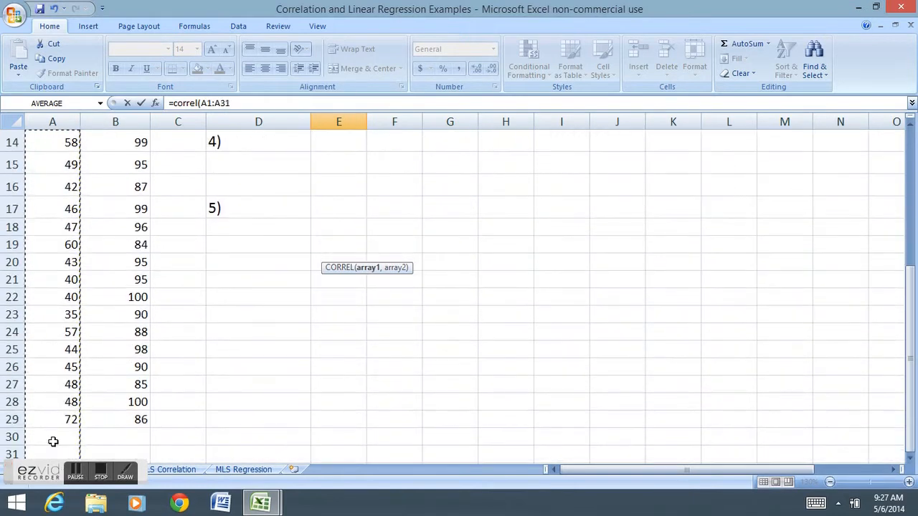
{"action": "scroll", "coordinate": [502, 338], "scroll_direction": "up", "scroll_amount": 5}
{"action": "type", "text": ","}
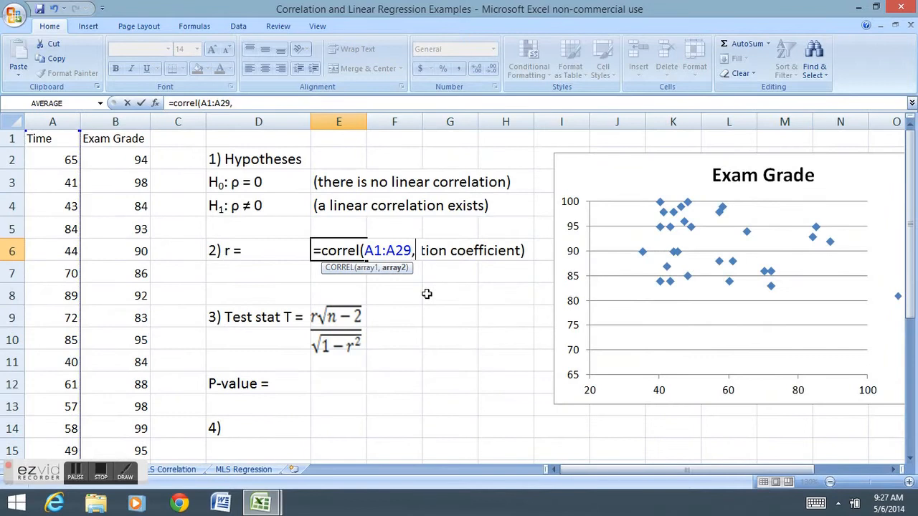
{"action": "left_click_drag", "start_coordinate": [139, 141], "coordinate": [146, 440]}
{"action": "scroll", "coordinate": [415, 351], "scroll_direction": "up", "scroll_amount": 4}
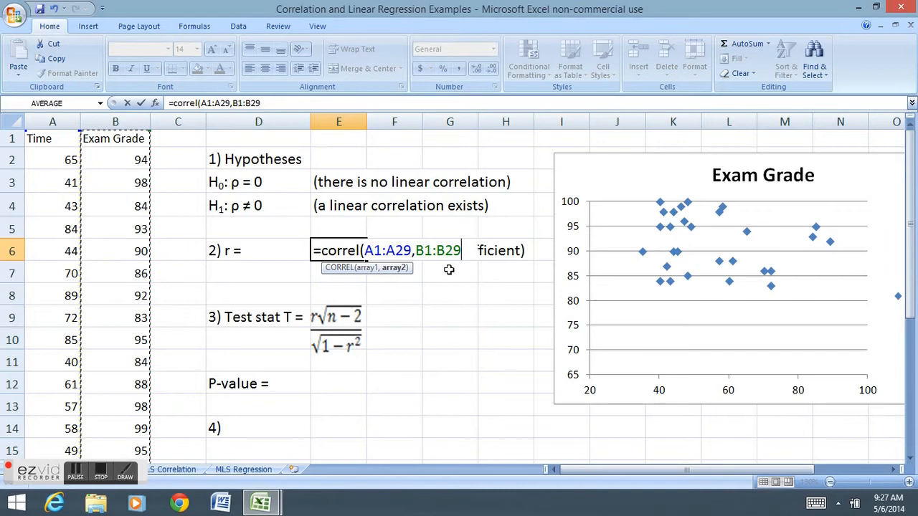
{"action": "type", "text": ")"}
{"action": "key", "text": "Return"}
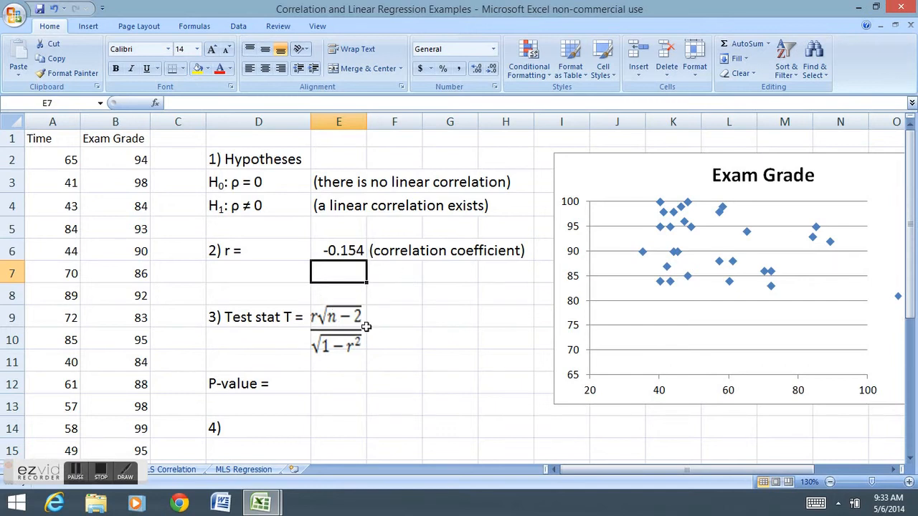
Step: Enter the note "a cor. Of -1 is very strong and negative" in E7
{"action": "type", "text": "a cor. Of"}
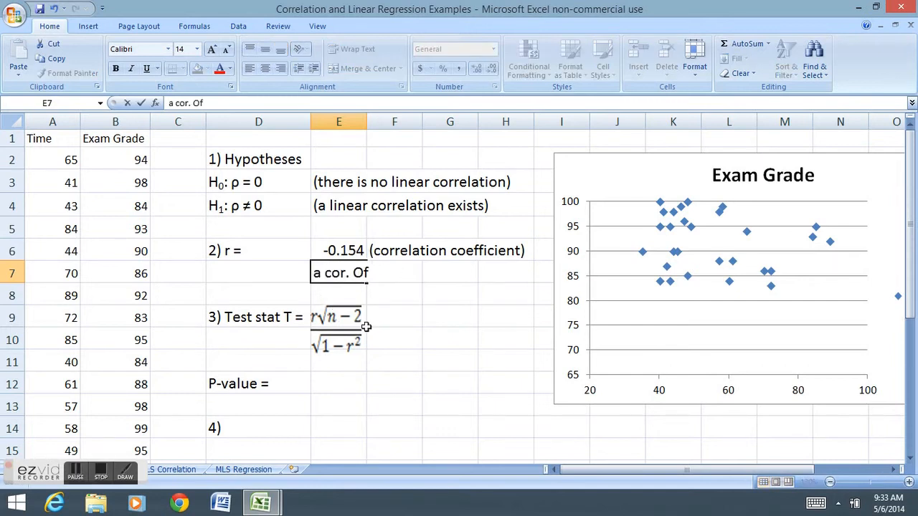
{"action": "type", "text": " -1 is ver"}
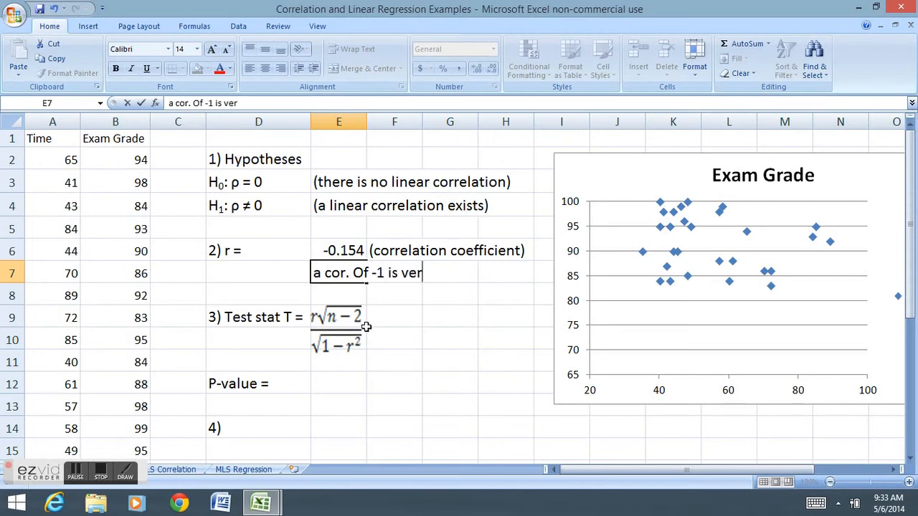
{"action": "type", "text": "y stron"}
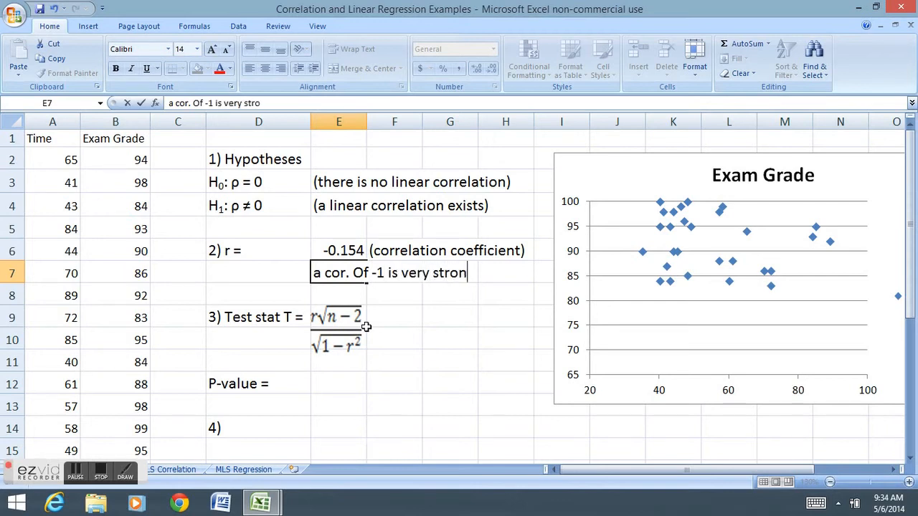
{"action": "type", "text": "g and negative"}
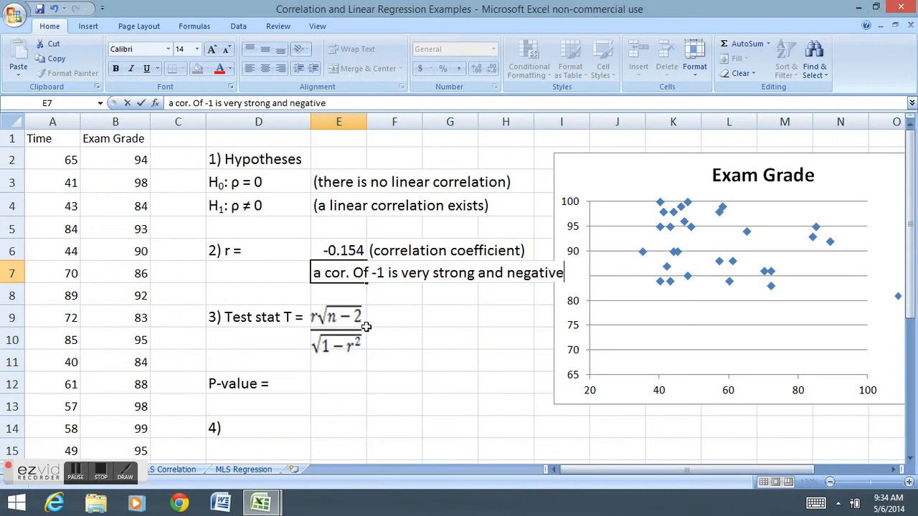
{"action": "key", "text": "Return"}
Step: Enter the note "a cor. Of +1 is very strong and pos." in E8
{"action": "type", "text": "a cor. Of +1"}
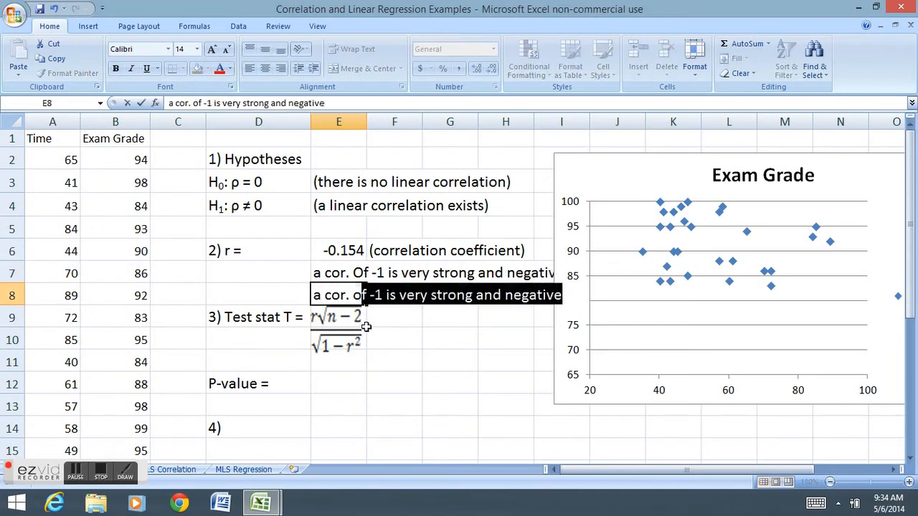
{"action": "type", "text": " is very strong as"}
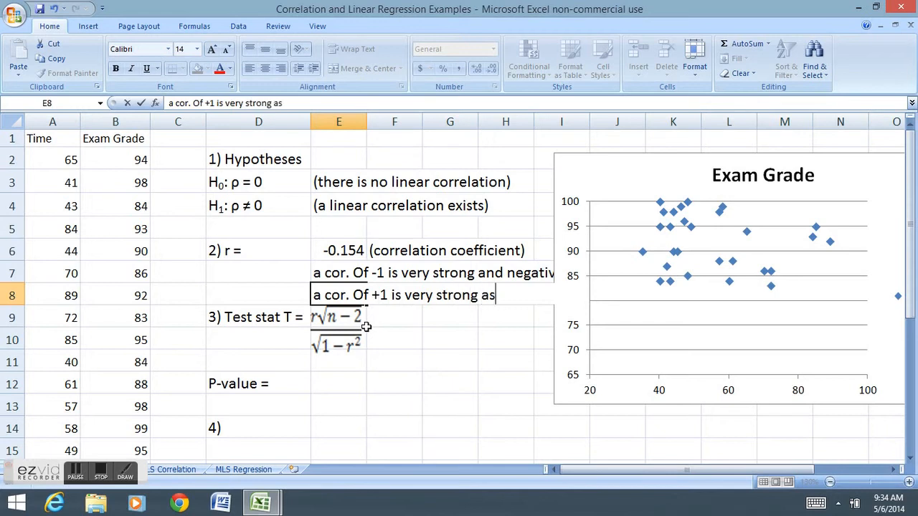
{"action": "key", "text": "BackSpace"}
{"action": "type", "text": "nd pos."}
{"action": "key", "text": "Return"}
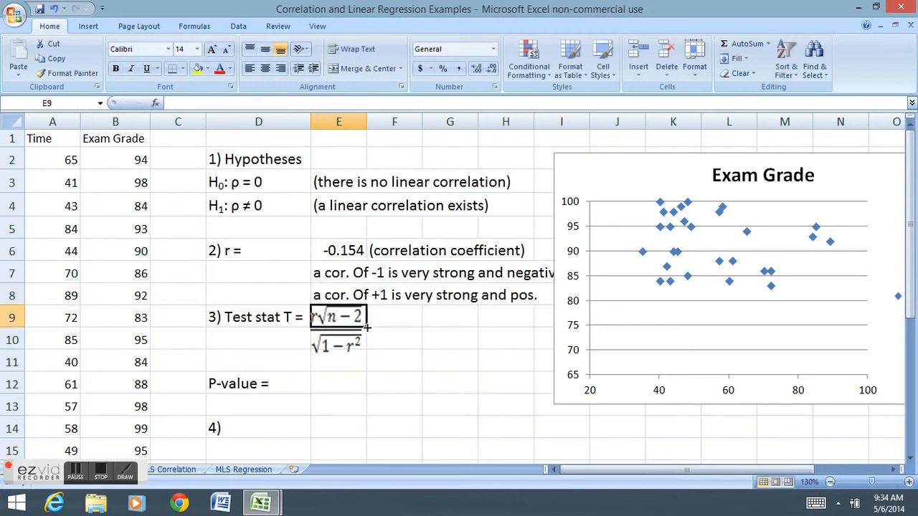
{"action": "left_click", "coordinate": [271, 186]}
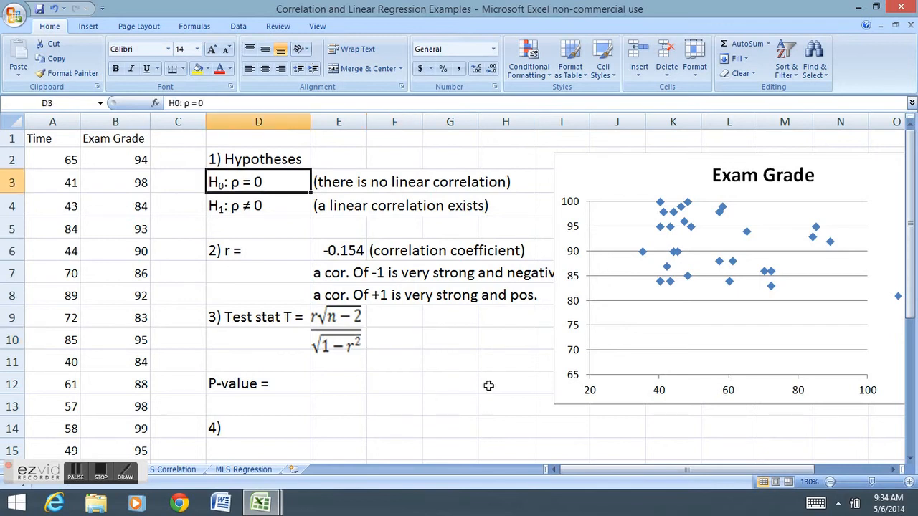
{"action": "left_click", "coordinate": [277, 319]}
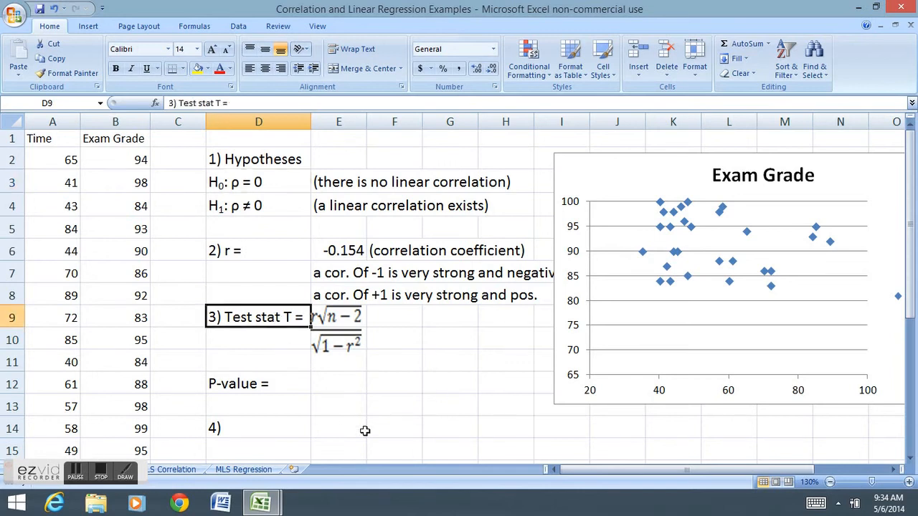
{"action": "left_click", "coordinate": [335, 317]}
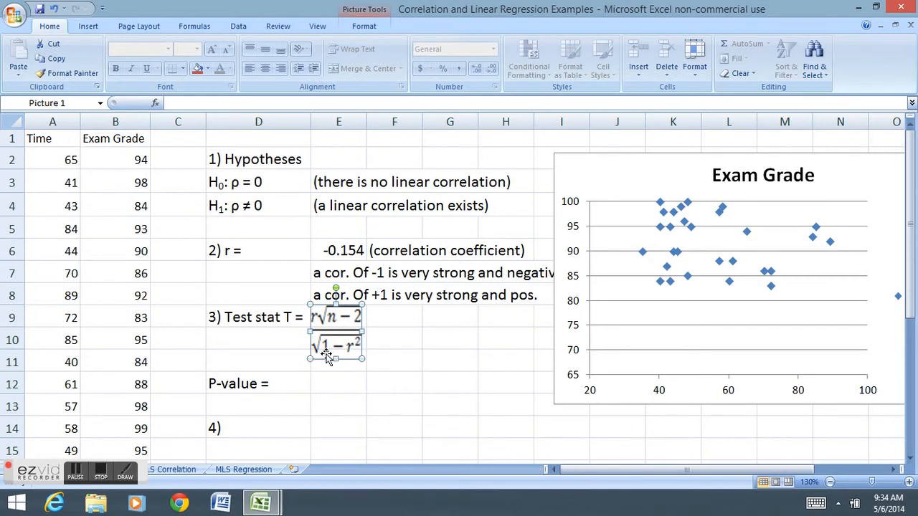
Step: Calculate the test statistic T in F9 with the formula =E6*SQRT(26)/SQRT(1-E6^2)
{"action": "left_click", "coordinate": [392, 323]}
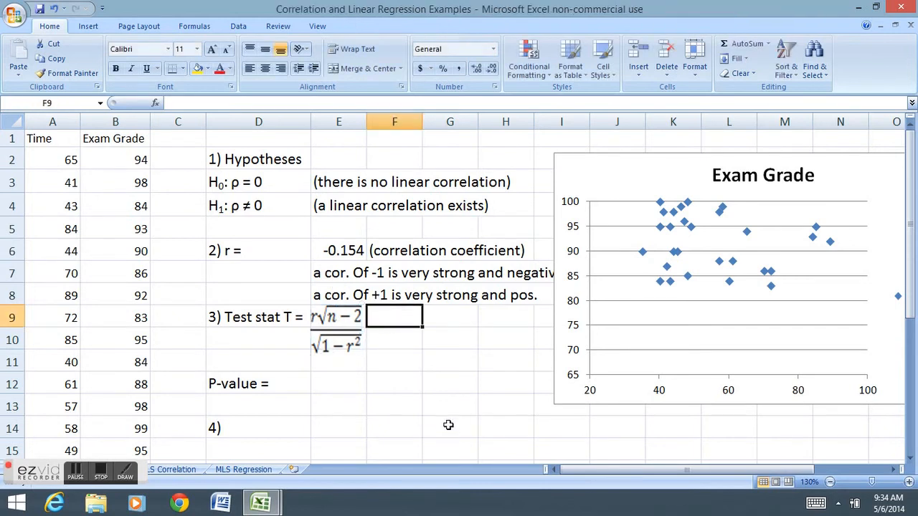
{"action": "type", "text": "="}
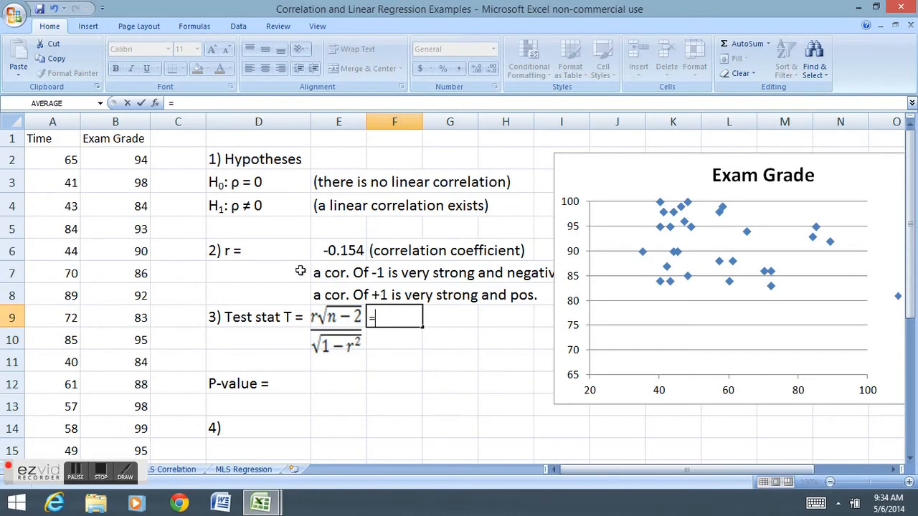
{"action": "left_click", "coordinate": [322, 248]}
{"action": "type", "text": "*sqrt"}
{"action": "type", "text": "("}
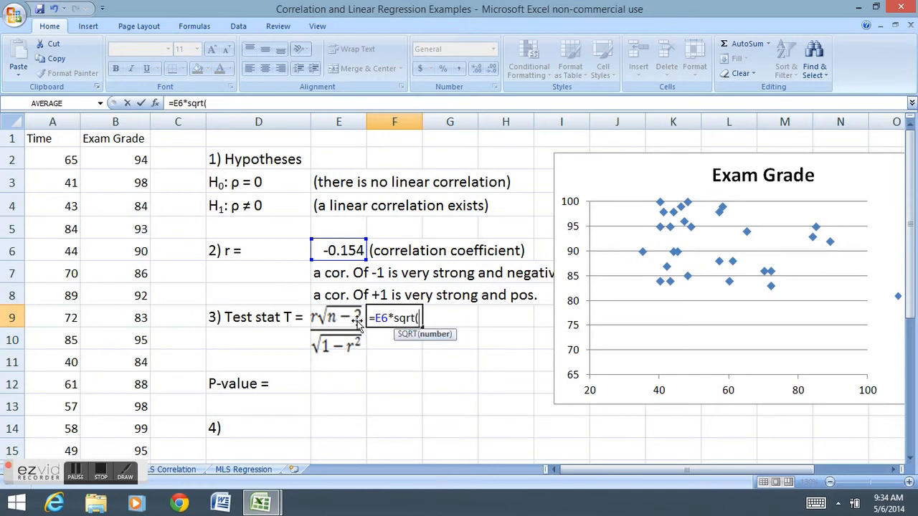
{"action": "type", "text": "26)/"}
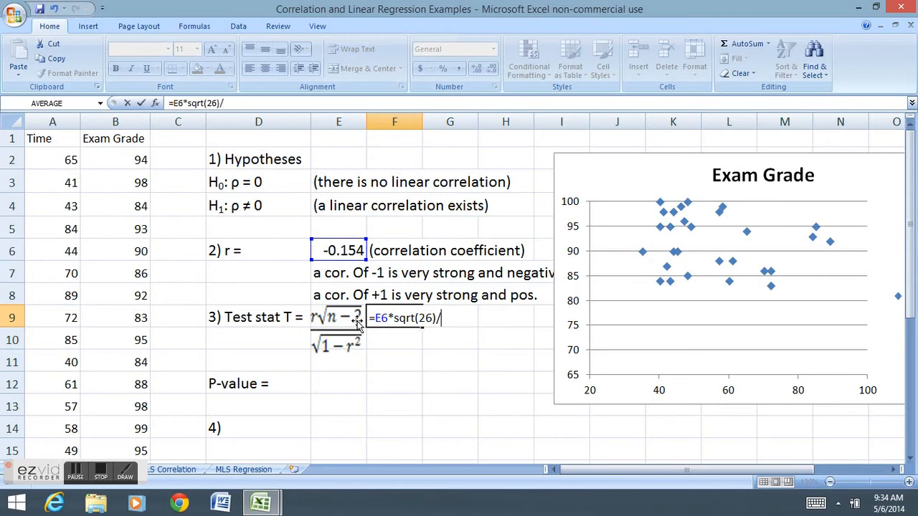
{"action": "type", "text": "sqrt("}
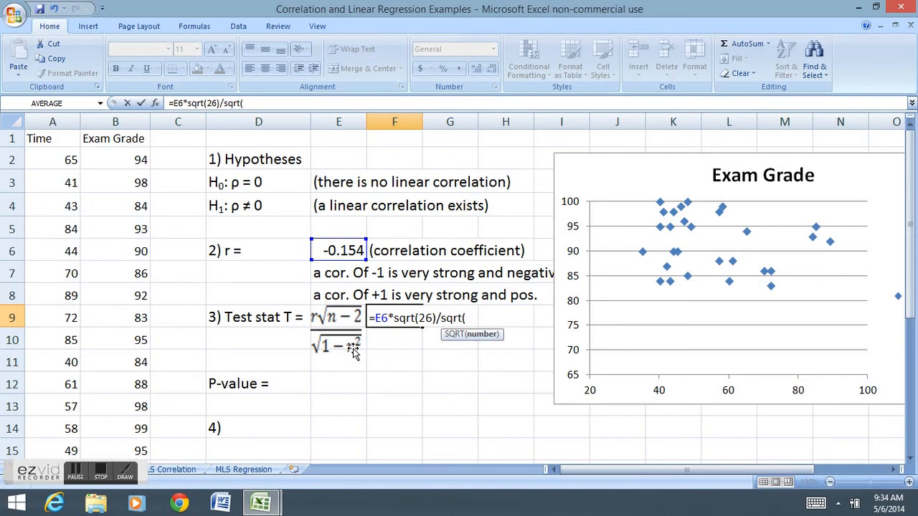
{"action": "type", "text": "1-"}
{"action": "left_click", "coordinate": [346, 251]}
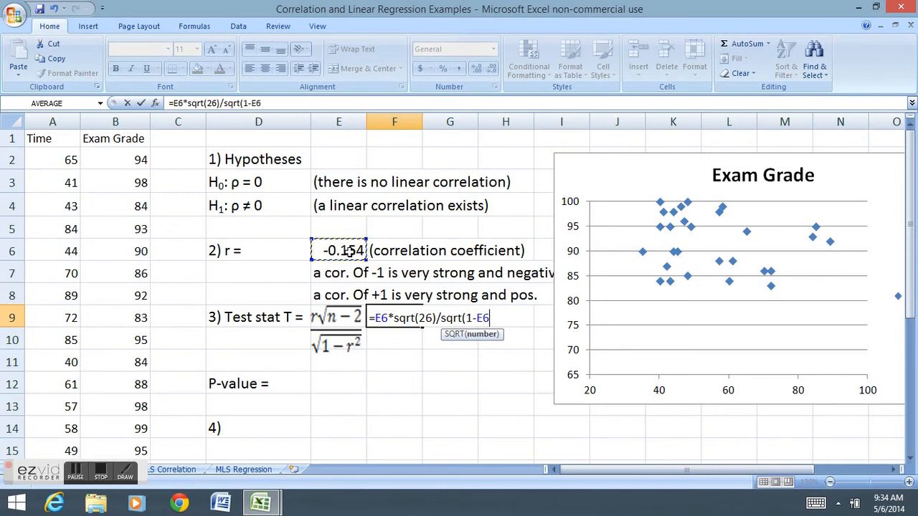
{"action": "type", "text": "^2)"}
{"action": "key", "text": "Return"}
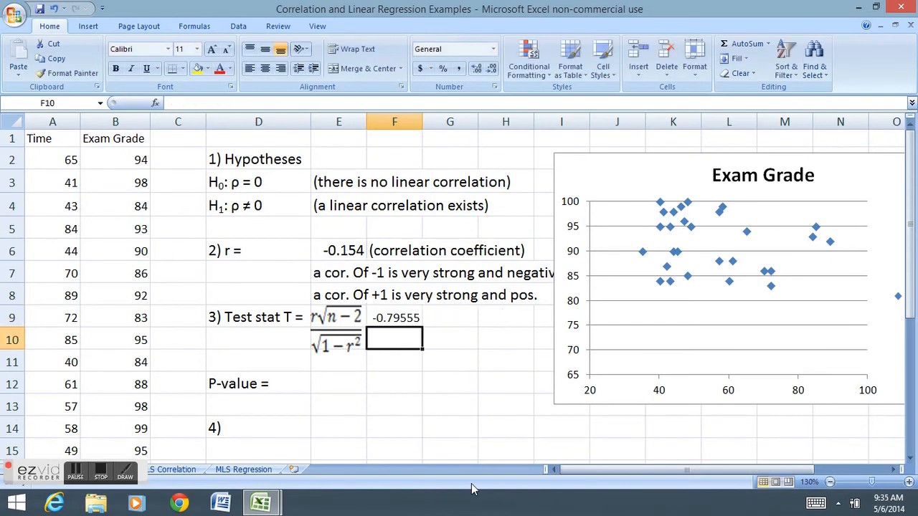
{"action": "left_click", "coordinate": [400, 323]}
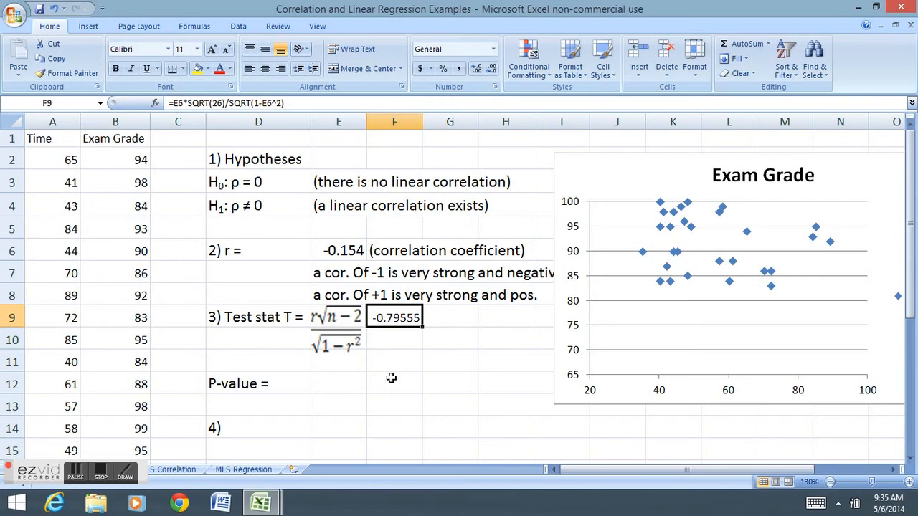
{"action": "left_click", "coordinate": [263, 317]}
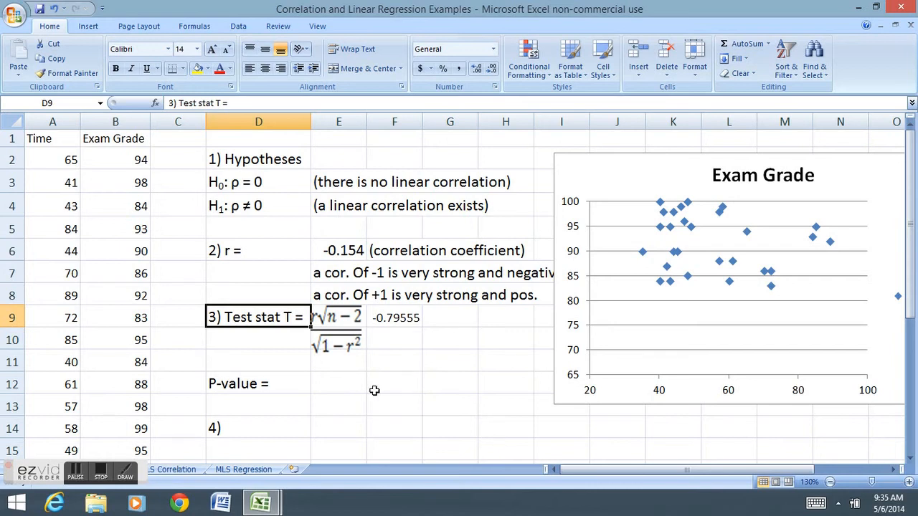
Step: Calculate the two-tailed P-value in E12 with the formula =TDIST(ABS(F9), 26, 2)
{"action": "left_click", "coordinate": [334, 385]}
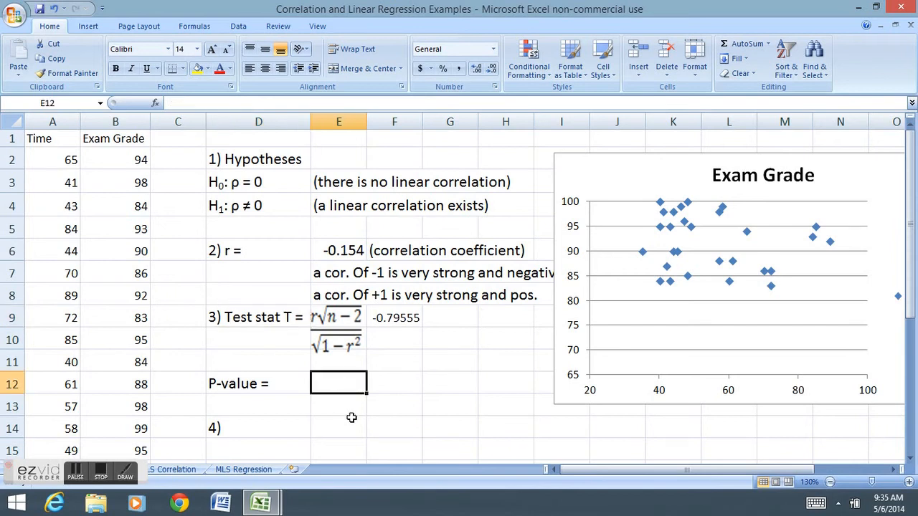
{"action": "type", "text": "="}
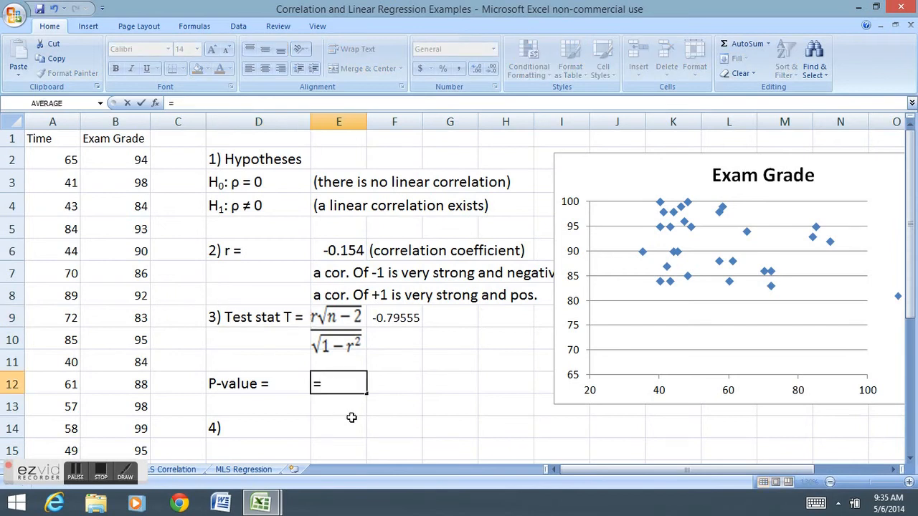
{"action": "type", "text": "tdist"}
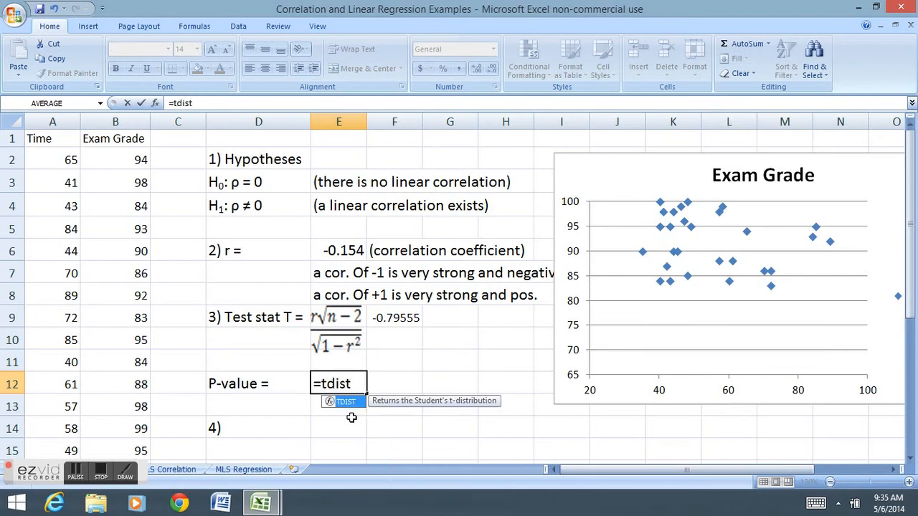
{"action": "type", "text": "("}
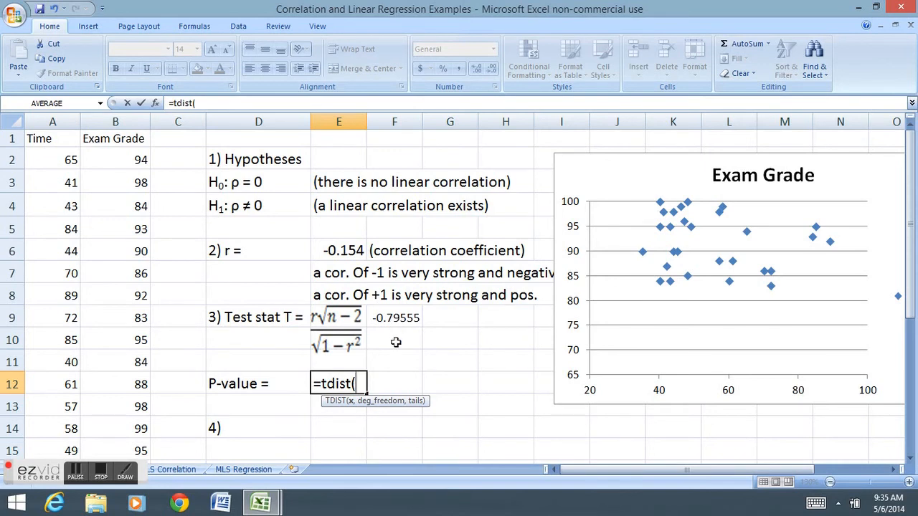
{"action": "type", "text": "abs("}
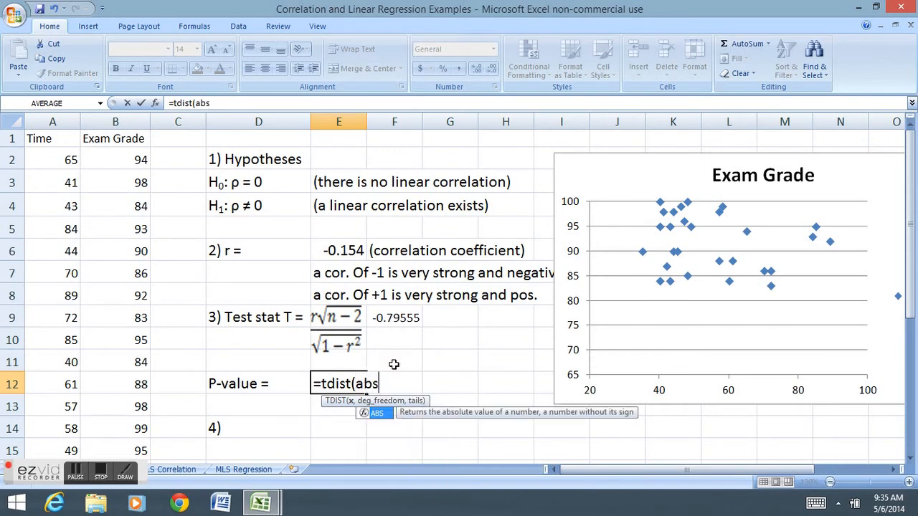
{"action": "left_click", "coordinate": [398, 317]}
{"action": "type", "text": ")"}
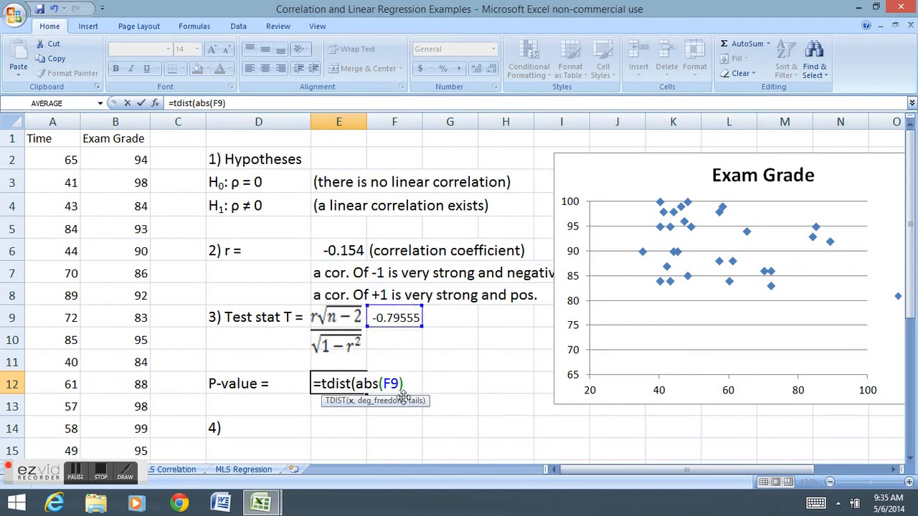
{"action": "type", "text": ","}
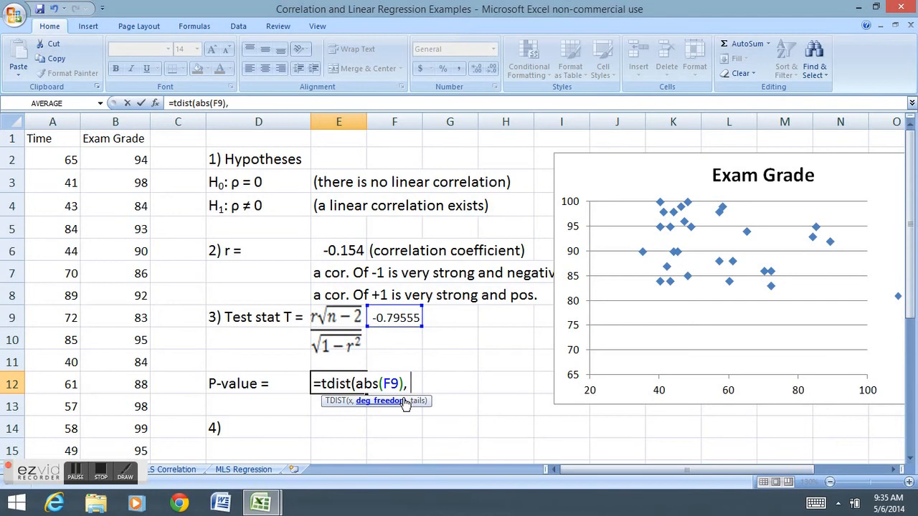
{"action": "type", "text": " 26, 2"}
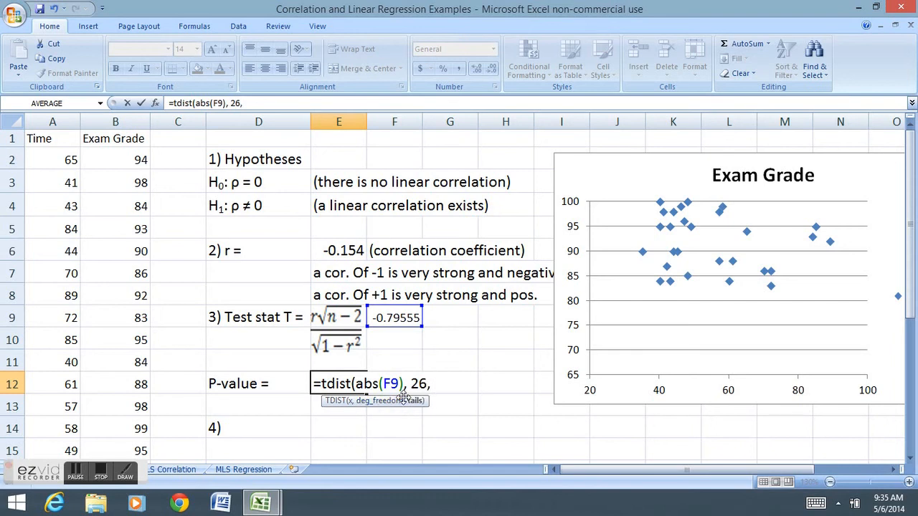
{"action": "type", "text": ")"}
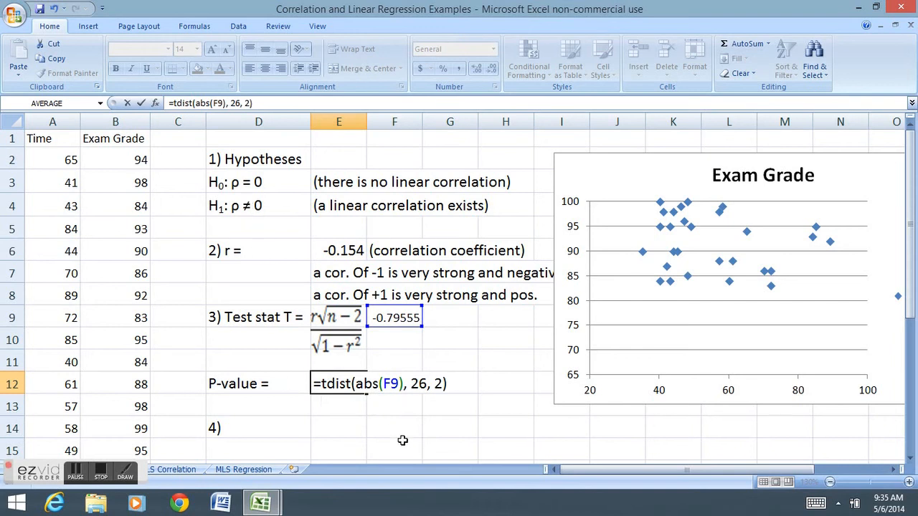
{"action": "key", "text": "Return"}
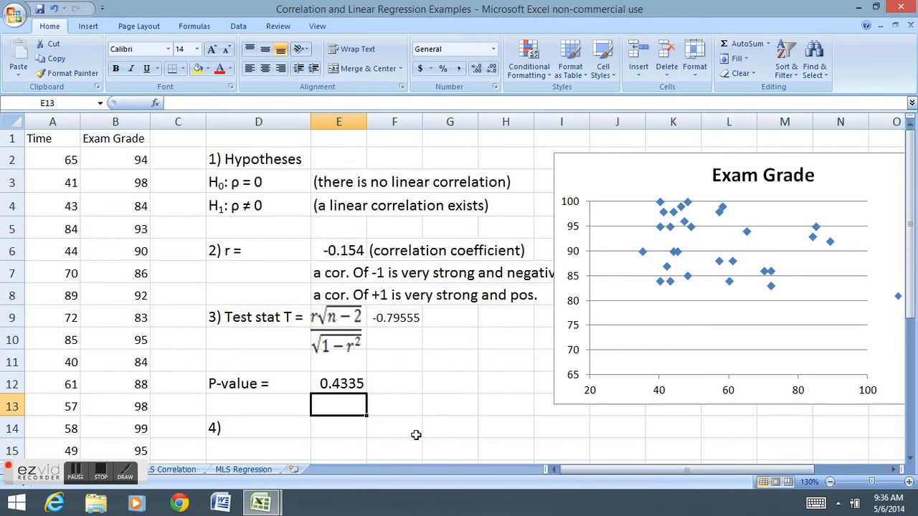
Step: Enter the test decision "Cannot reject Ho (.4335 > 0.05)" in E14
{"action": "left_click", "coordinate": [329, 434]}
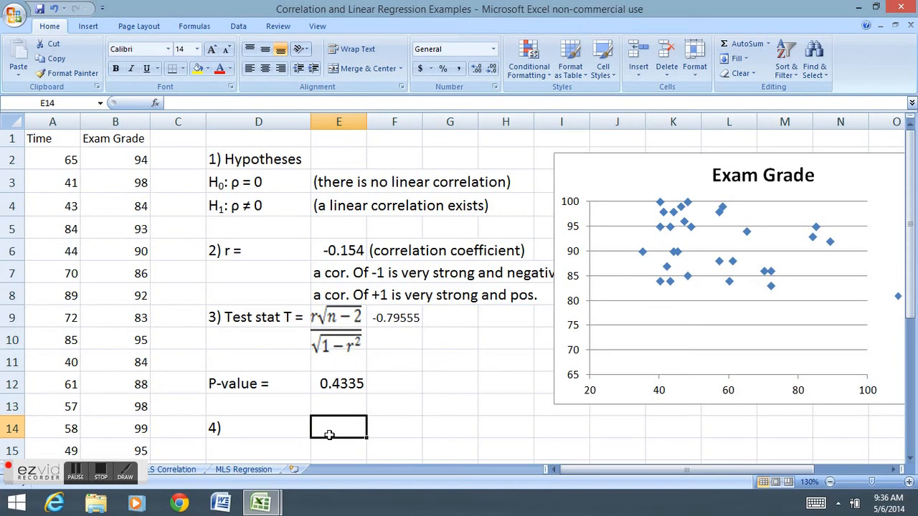
{"action": "type", "text": "Cannot"}
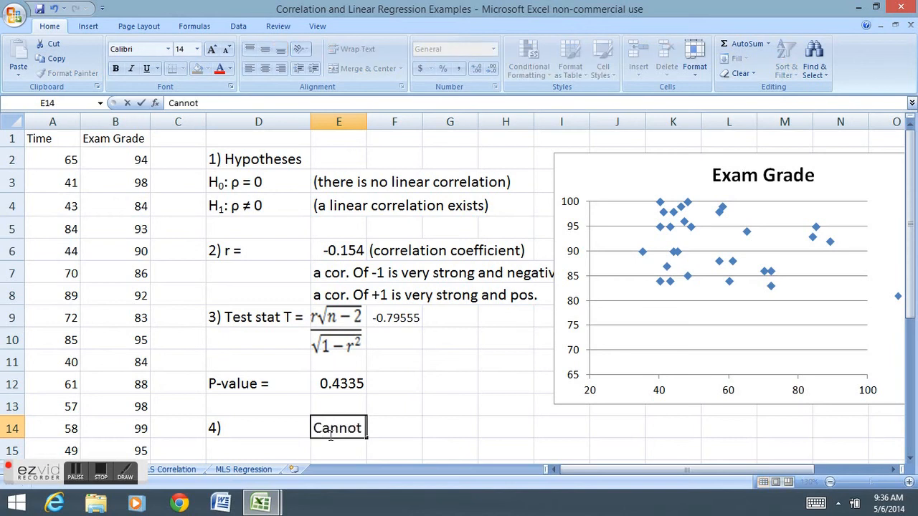
{"action": "type", "text": " reject Ho ("}
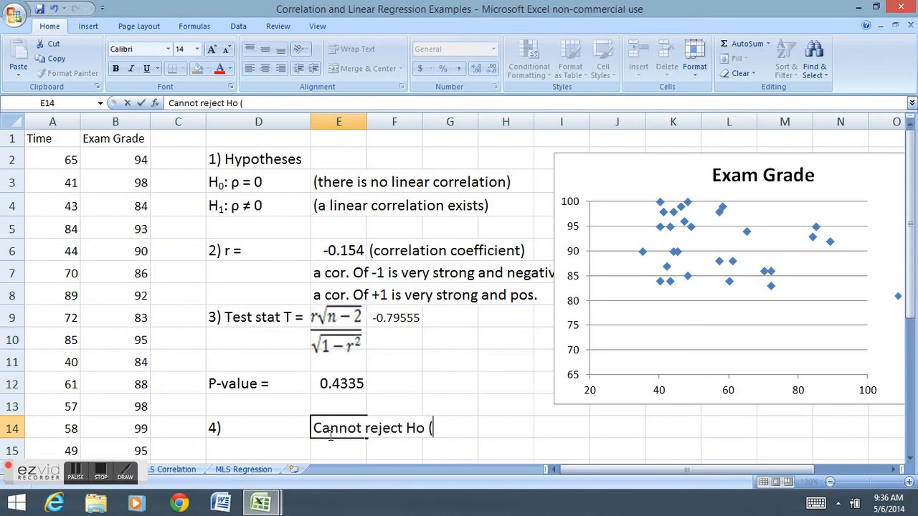
{"action": "type", "text": ".4335 > 0.05)"}
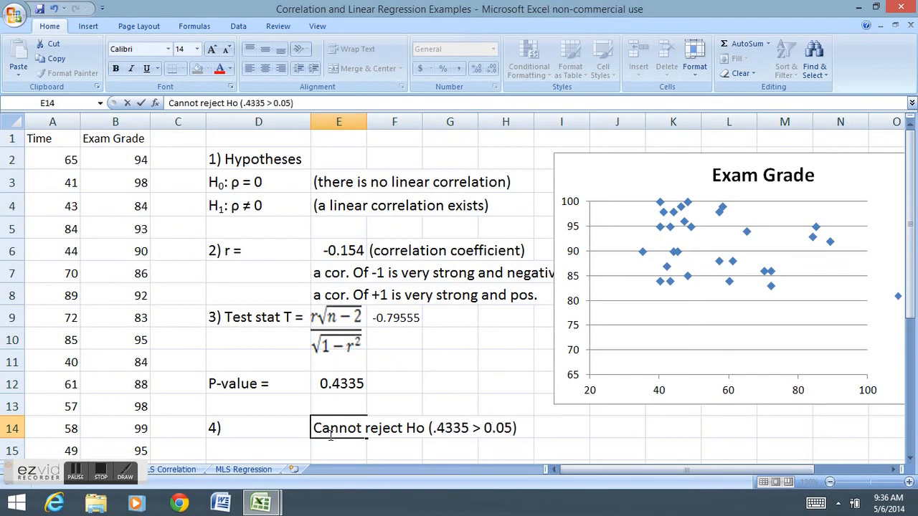
{"action": "key", "text": "Return"}
Step: Enter the conclusion "There is insufficient evidence to suggest that there" in E17 and "is a relationship between time and exam grade." in E18
{"action": "key", "text": "Return"}
{"action": "key", "text": "Return"}
{"action": "type", "text": "Th"}
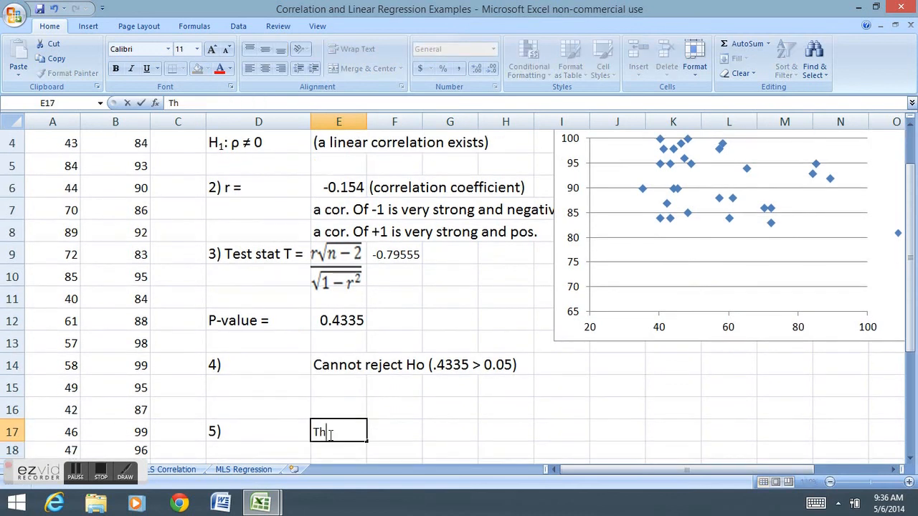
{"action": "type", "text": "ere is insufficient evidienc"}
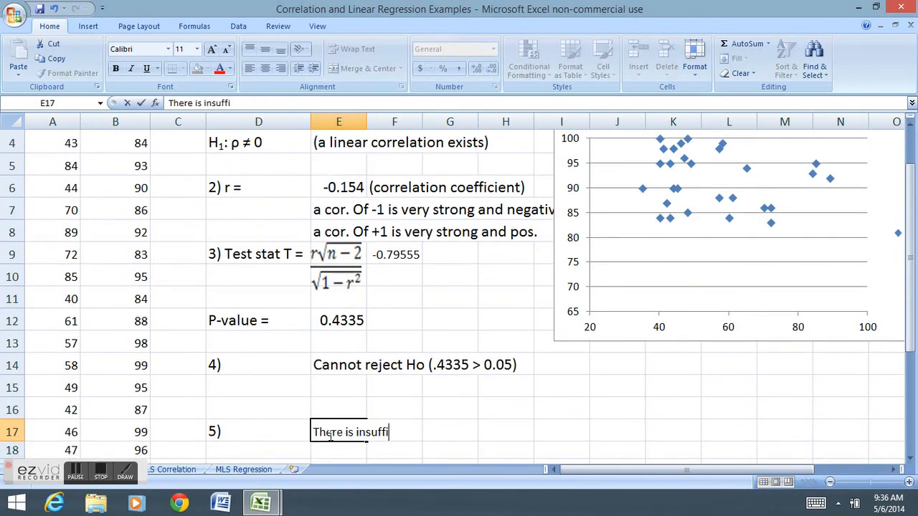
{"action": "key", "text": "BackSpace"}
{"action": "key", "text": "BackSpace"}
{"action": "key", "text": "BackSpace"}
{"action": "key", "text": "BackSpace"}
{"action": "type", "text": "ence to suggest that there"}
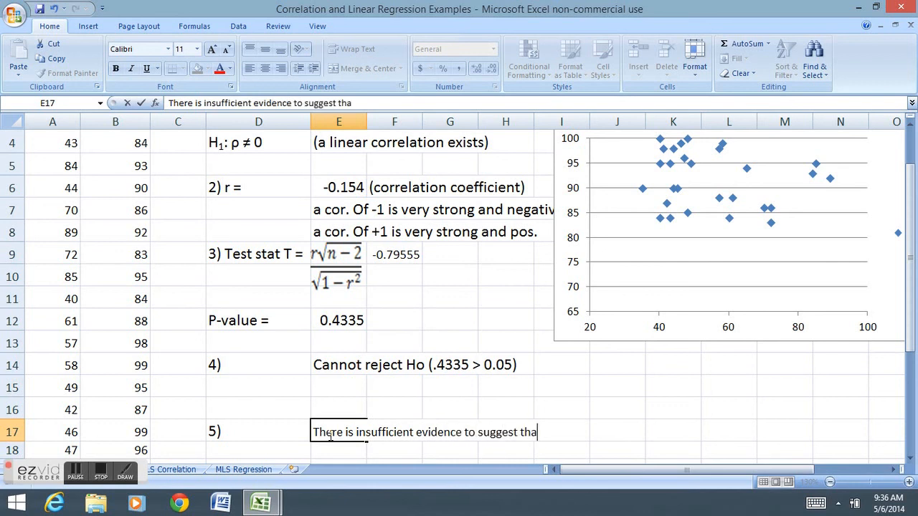
{"action": "key", "text": "Return"}
{"action": "type", "text": "is a relationship between "}
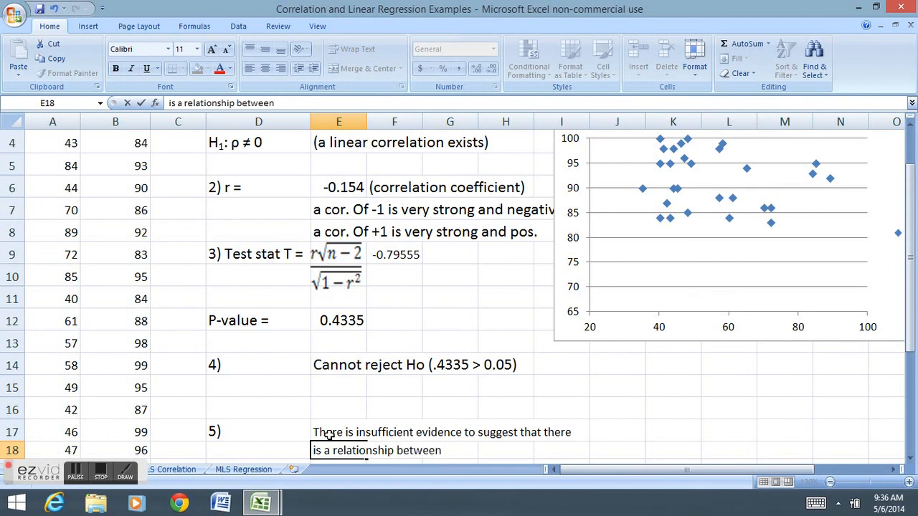
{"action": "type", "text": "time and exam grade"}
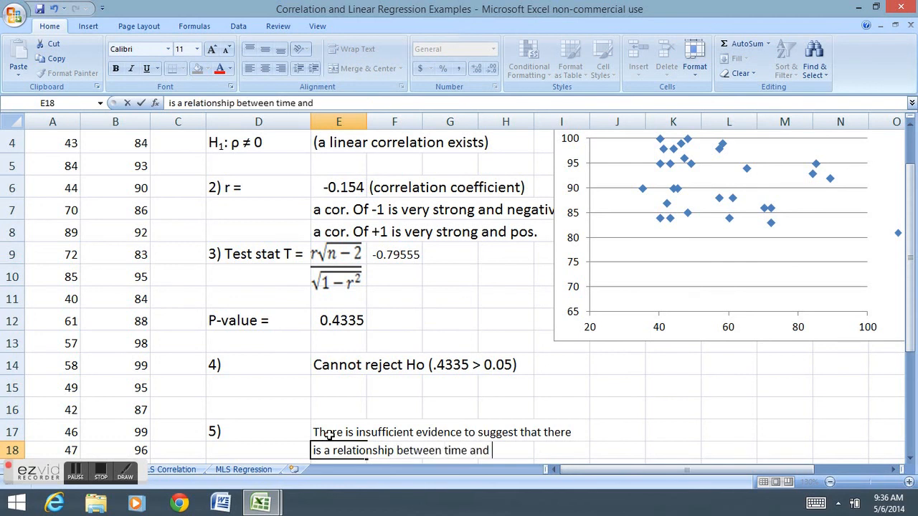
{"action": "type", "text": "."}
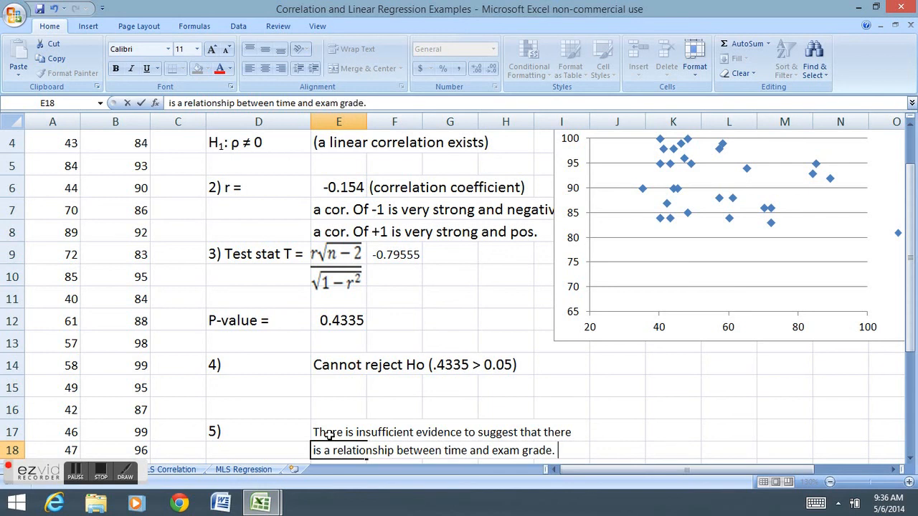
{"action": "key", "text": "Return"}
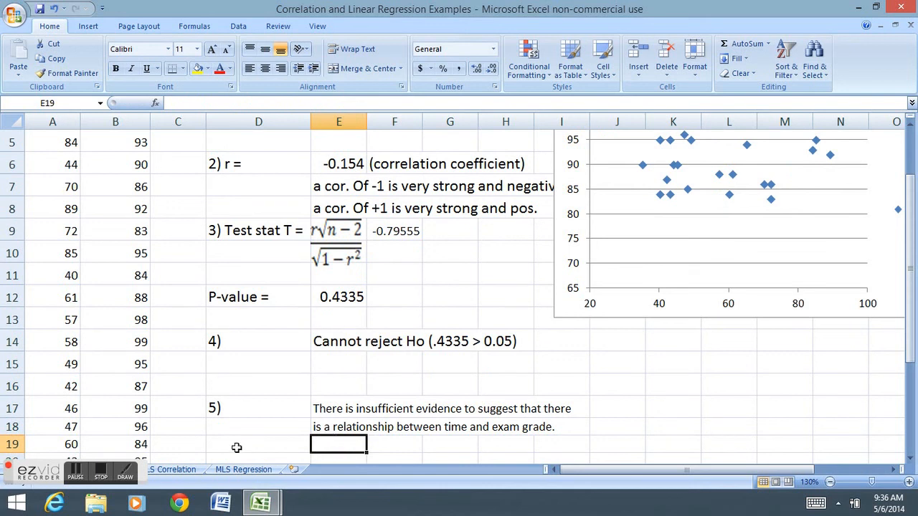
{"action": "left_click", "coordinate": [101, 472]}
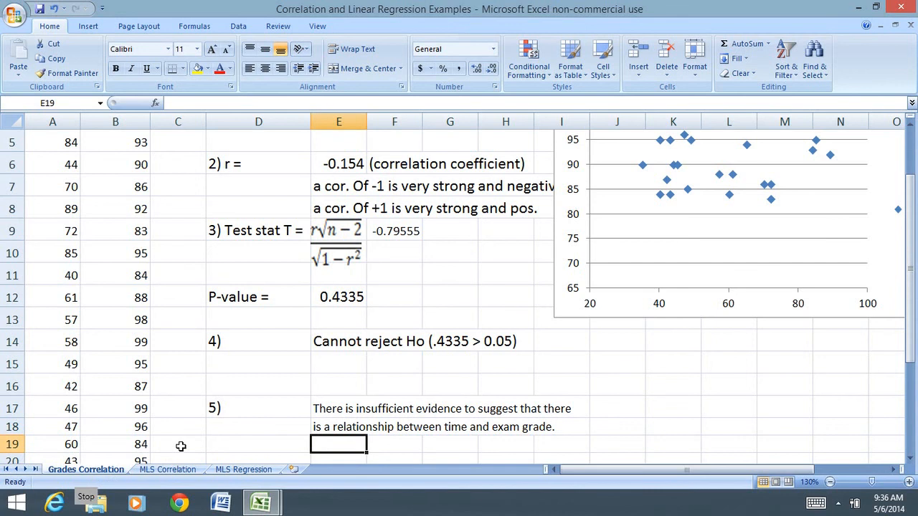